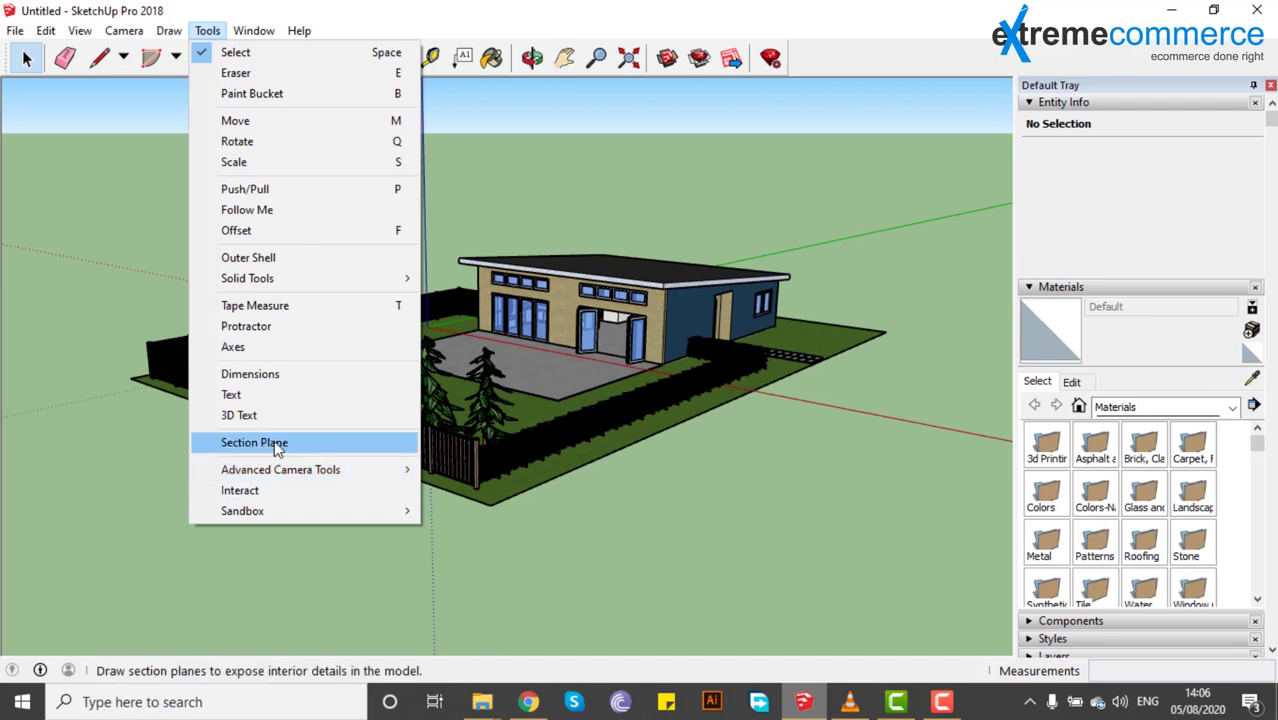
# Place a horizontal section plane named "Section 1" with symbol 1 on the paved patio in front of the house
pyautogui.click(277, 447)
pyautogui.click(468, 345)
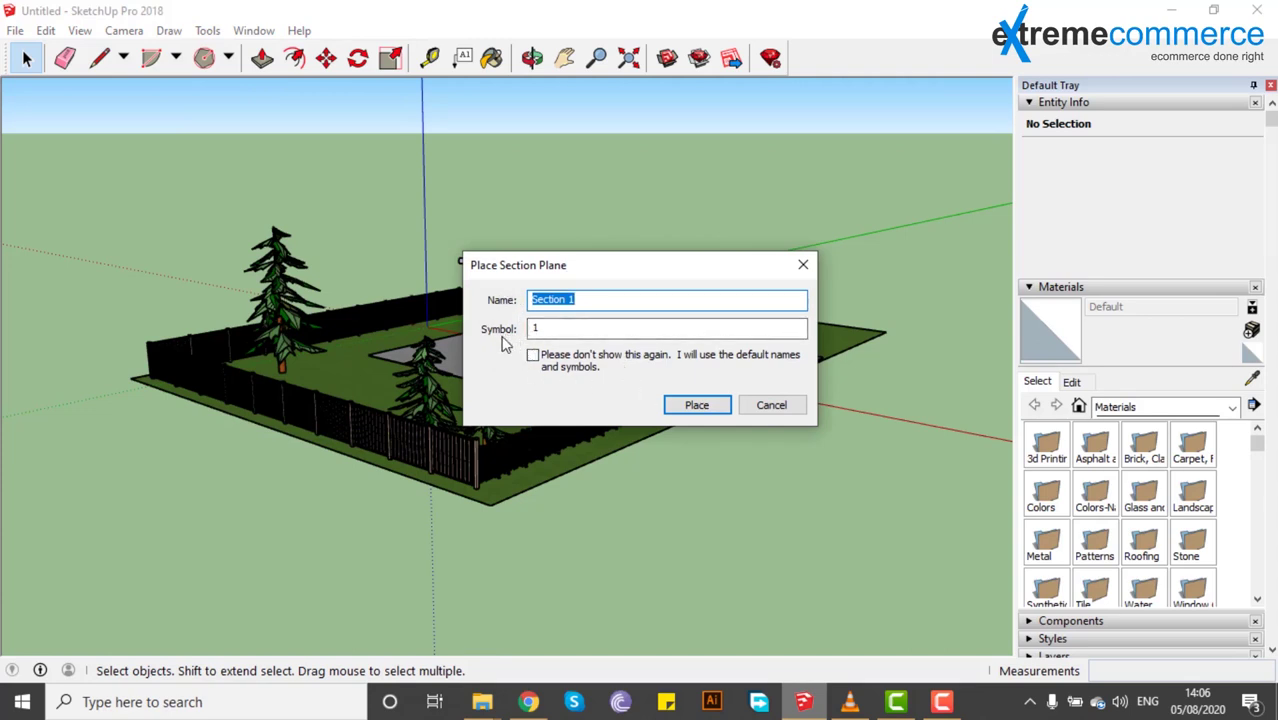
pyautogui.click(697, 407)
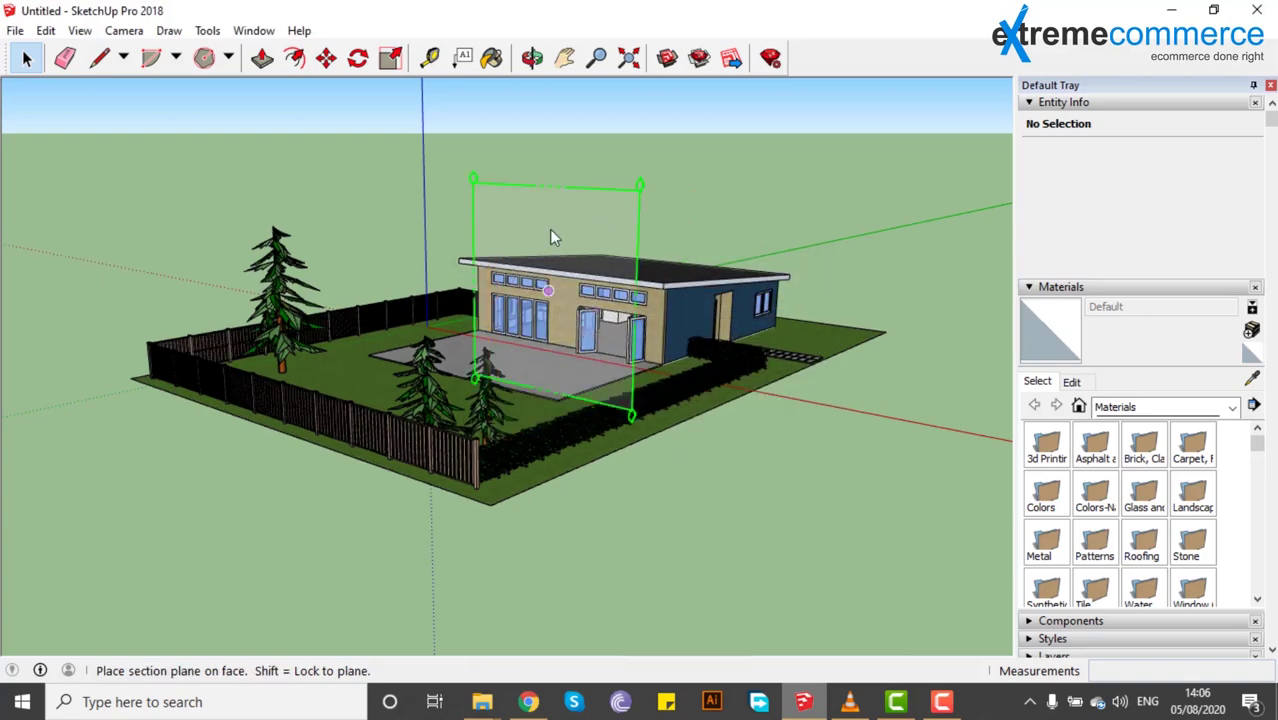
pyautogui.moveTo(578, 318); pyautogui.dragTo(552, 315, button='middle')
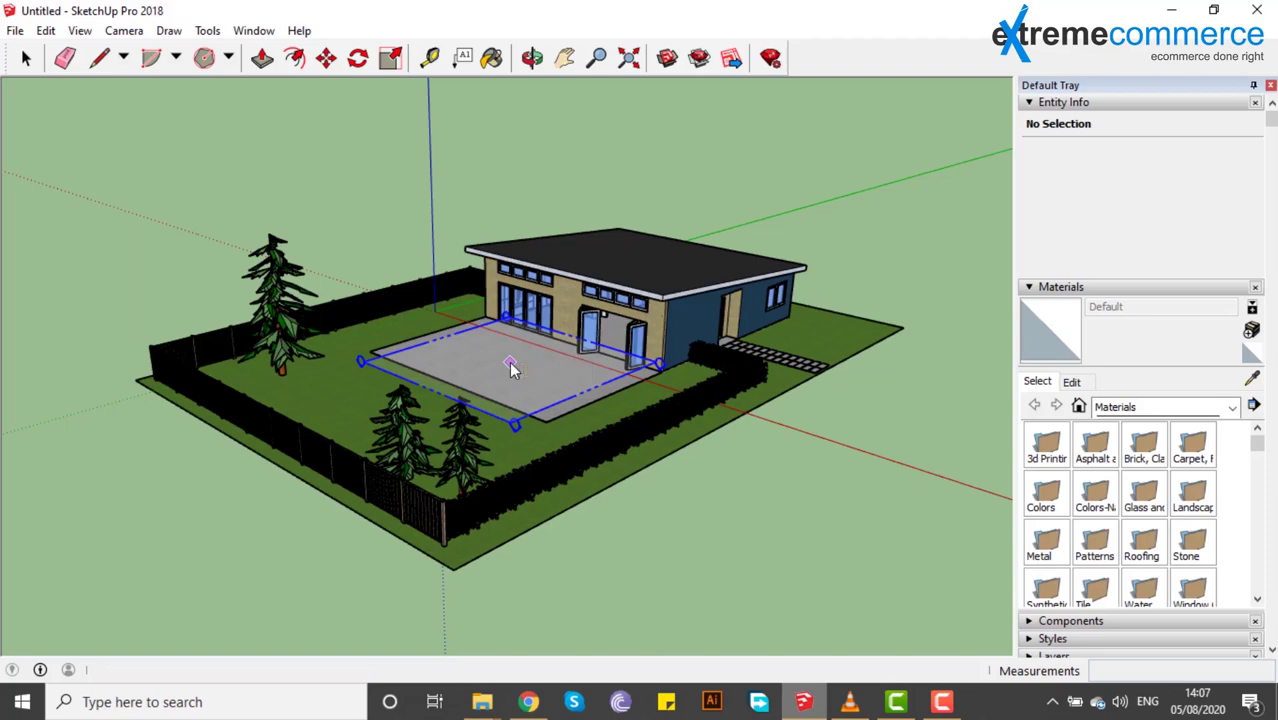
pyautogui.click(510, 368)
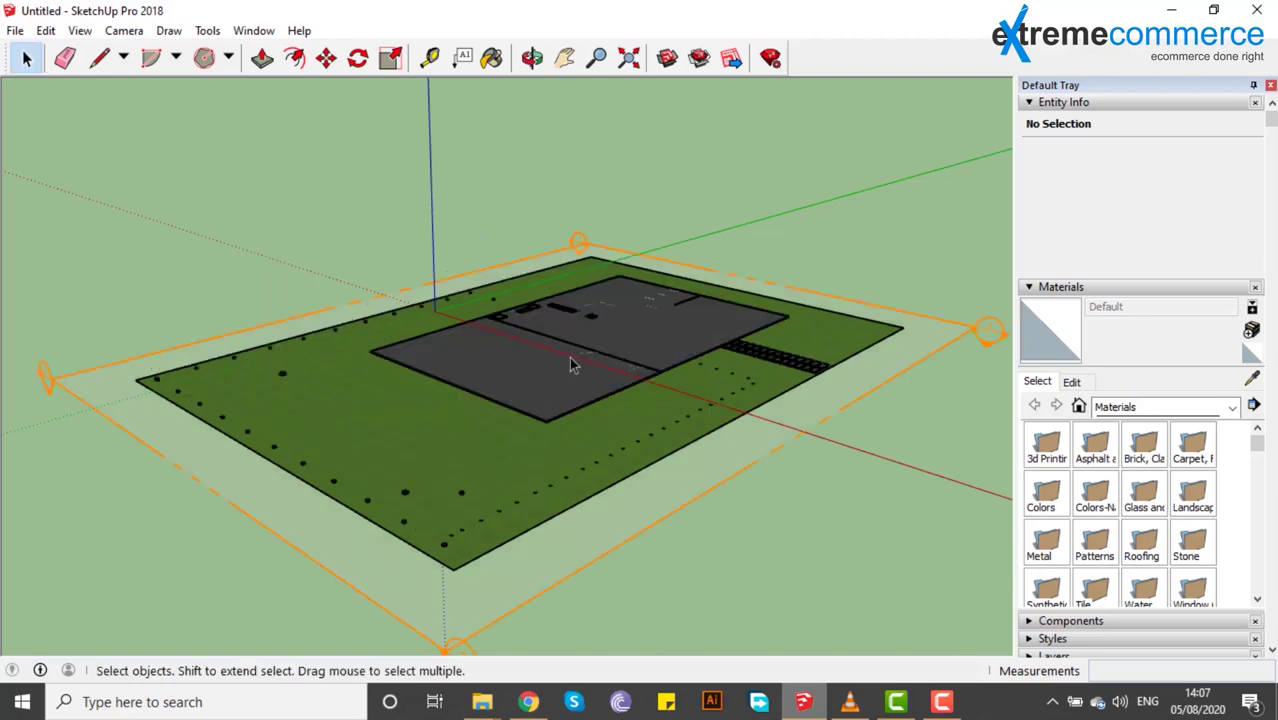
# Move the section plane up the blue axis by about 5' 8 1/2" so that it cuts through the house walls
pyautogui.moveTo(675, 293); pyautogui.dragTo(639, 371, button='middle')
pyautogui.scroll(-3, 639, 366)
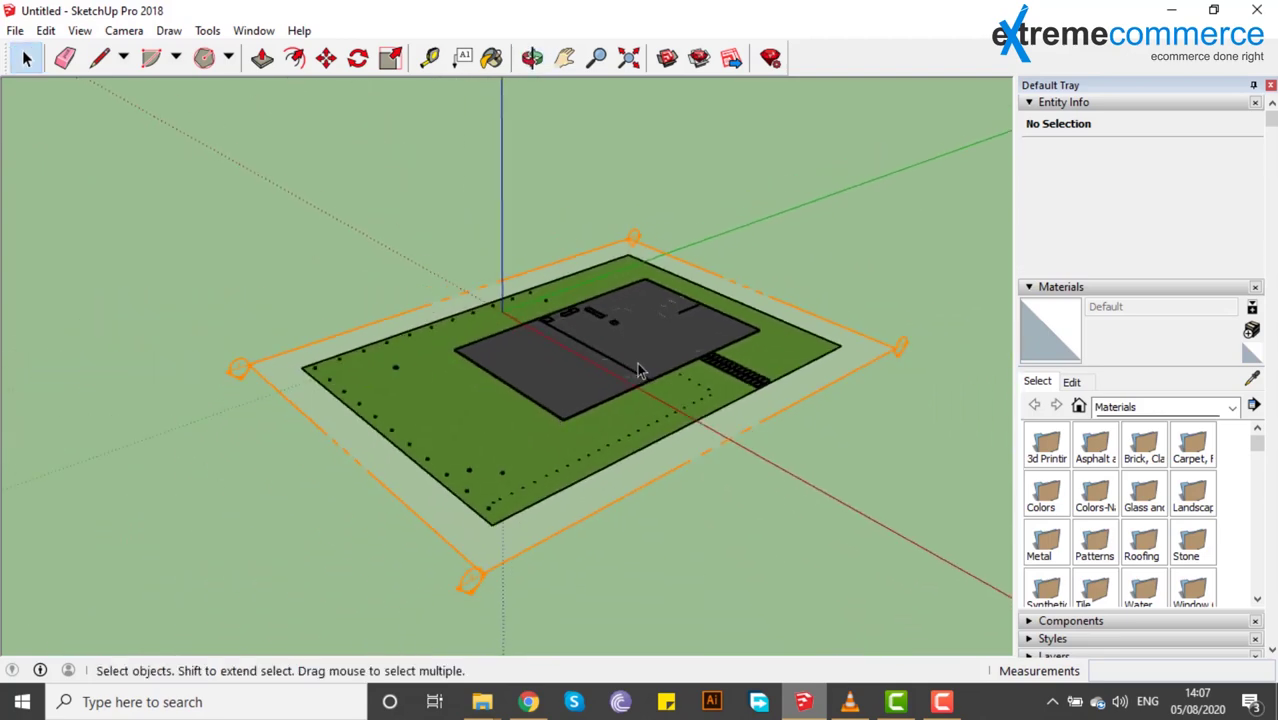
pyautogui.scroll(2, 828, 327)
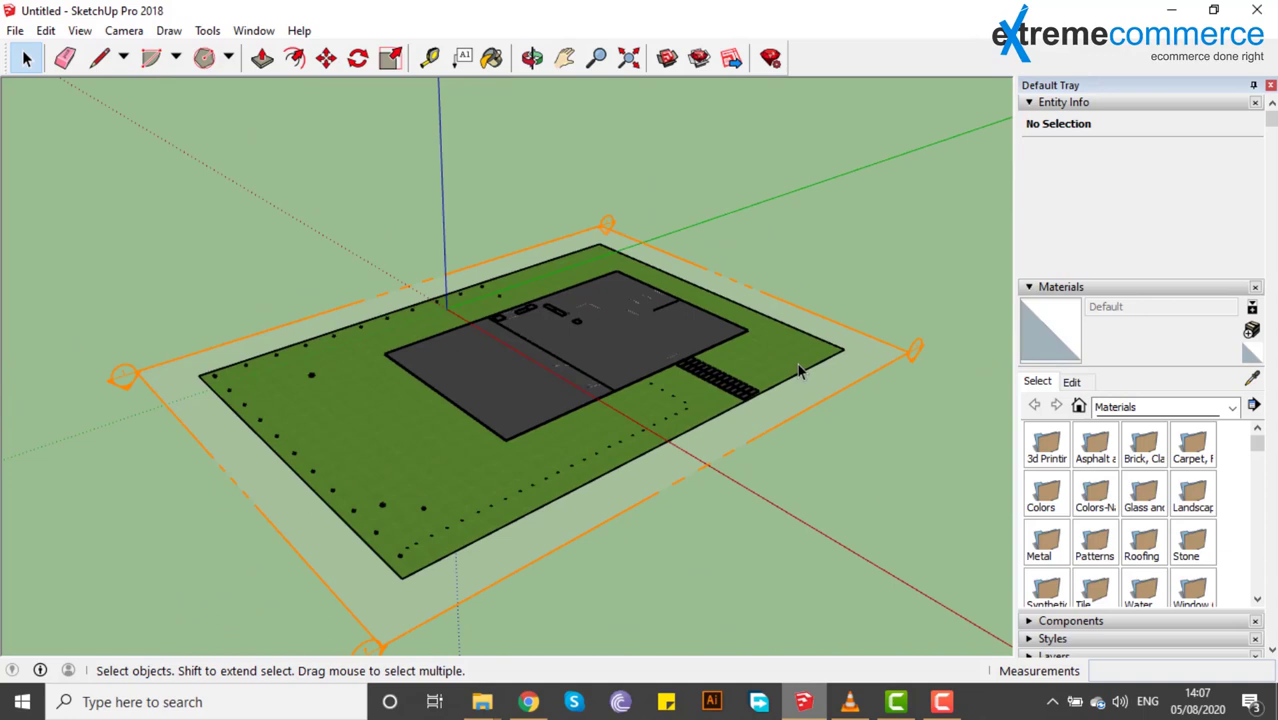
pyautogui.scroll(-2, 800, 368)
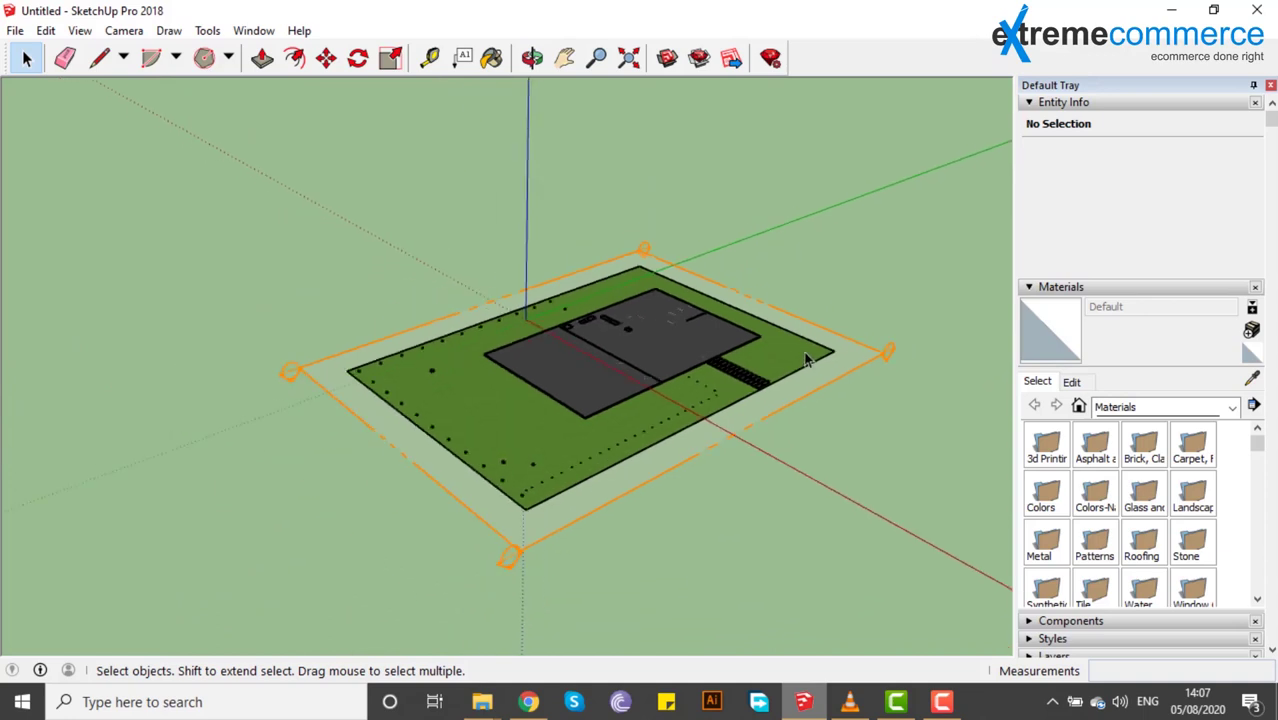
pyautogui.scroll(2, 872, 397)
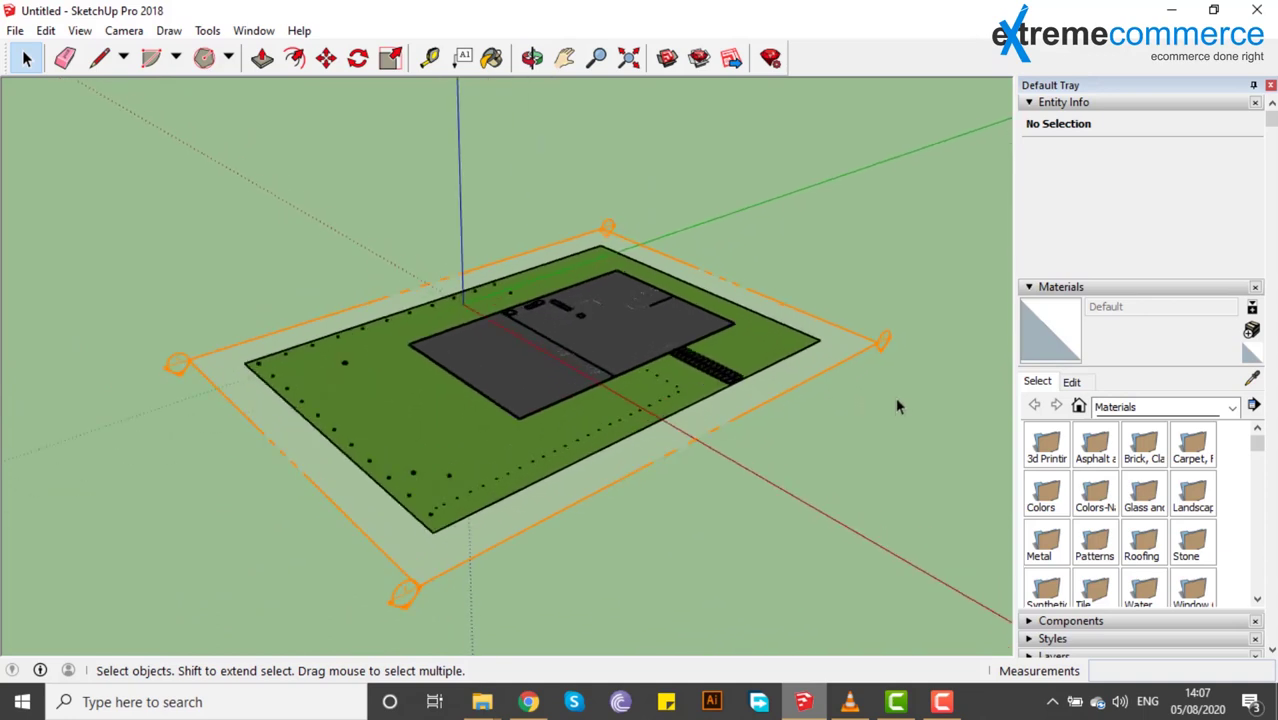
pyautogui.click(326, 57)
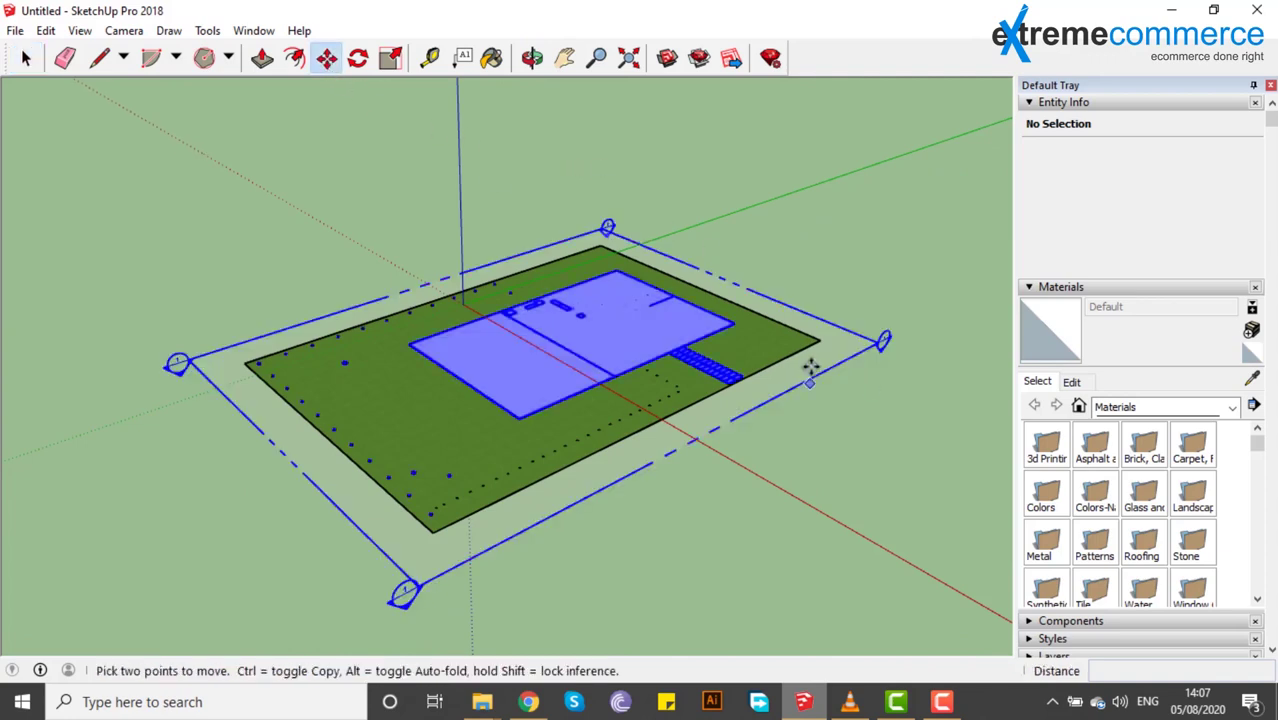
pyautogui.click(882, 343)
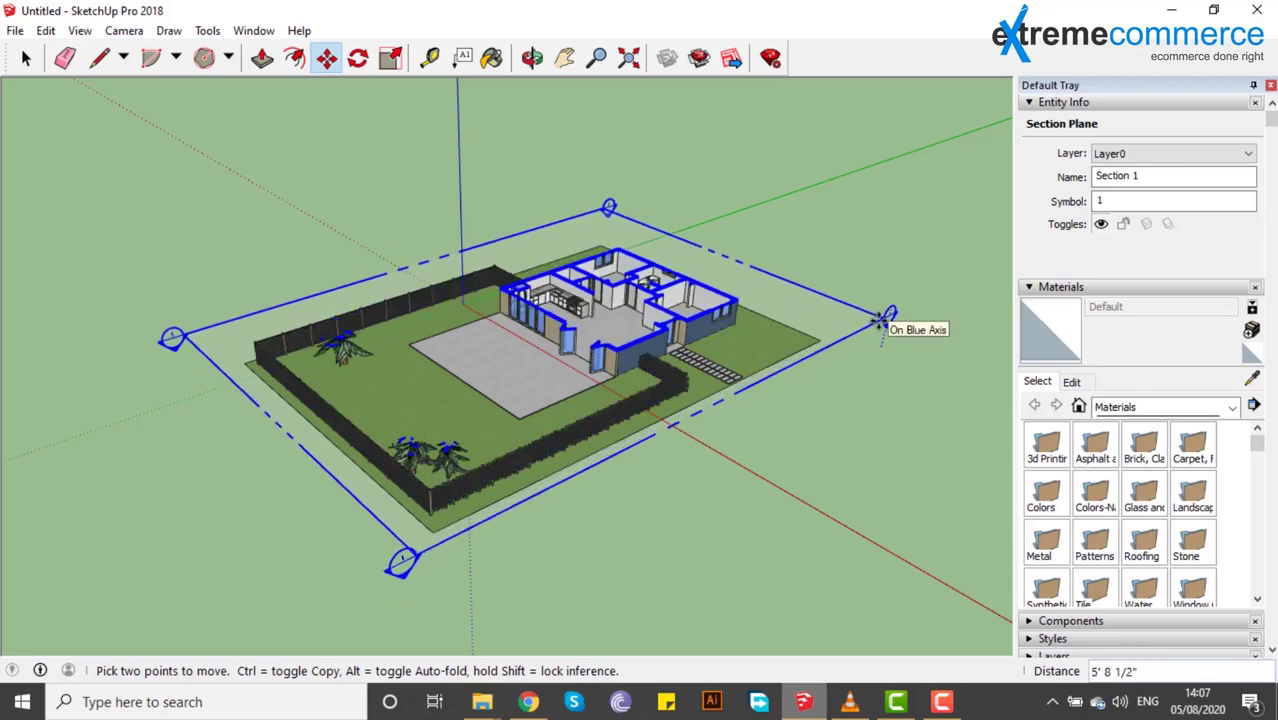
pyautogui.click(882, 320)
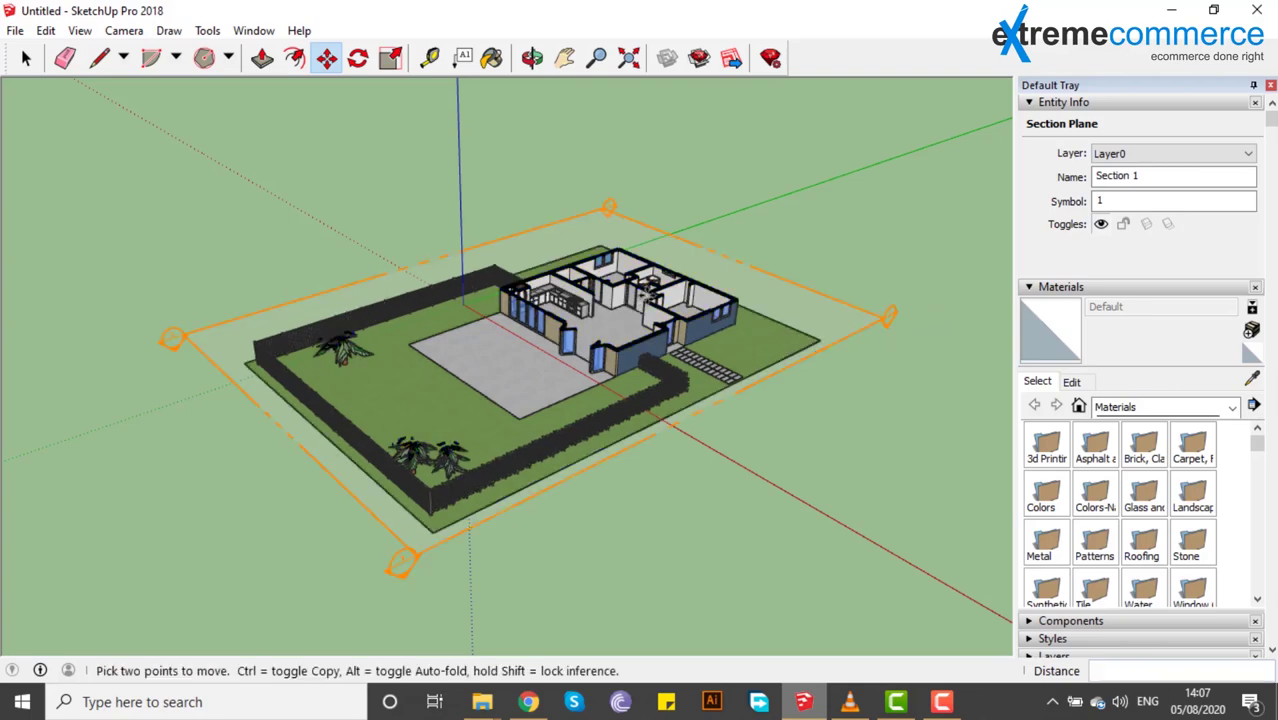
pyautogui.moveTo(620, 300); pyautogui.dragTo(620, 365, button='middle')
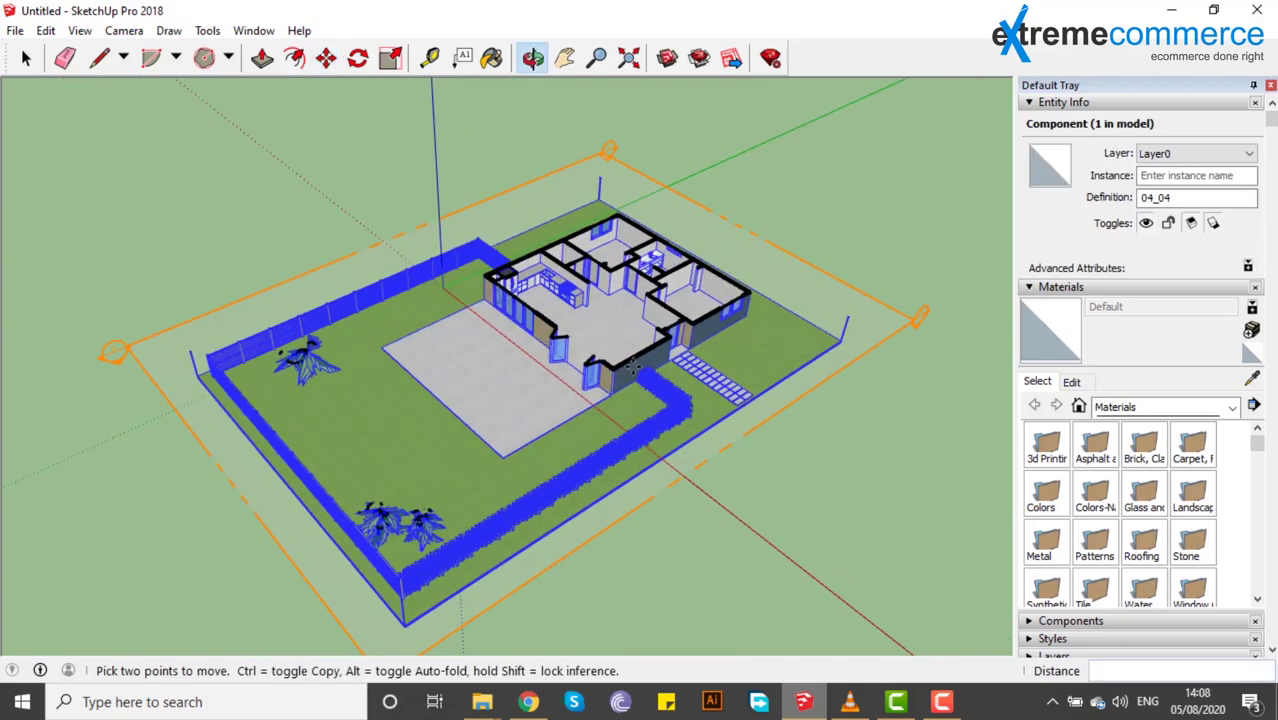
pyautogui.click(26, 58)
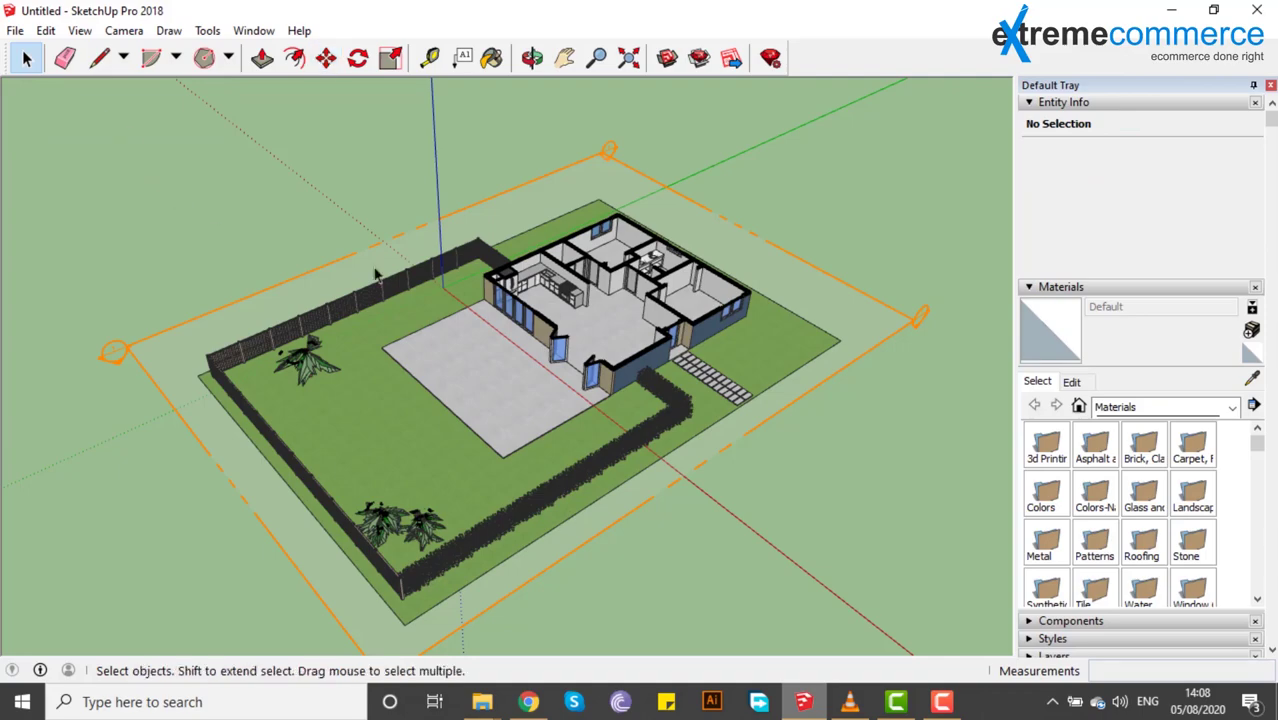
# Examine the sectioned house interior and the surrounding garden up close and from several angles
pyautogui.moveTo(604, 308); pyautogui.dragTo(600, 258, button='middle')
pyautogui.scroll(8, 580, 259)
pyautogui.scroll(-2, 580, 259)
pyautogui.scroll(-3, 668, 203)
pyautogui.scroll(-3, 668, 203)
pyautogui.scroll(3, 600, 258)
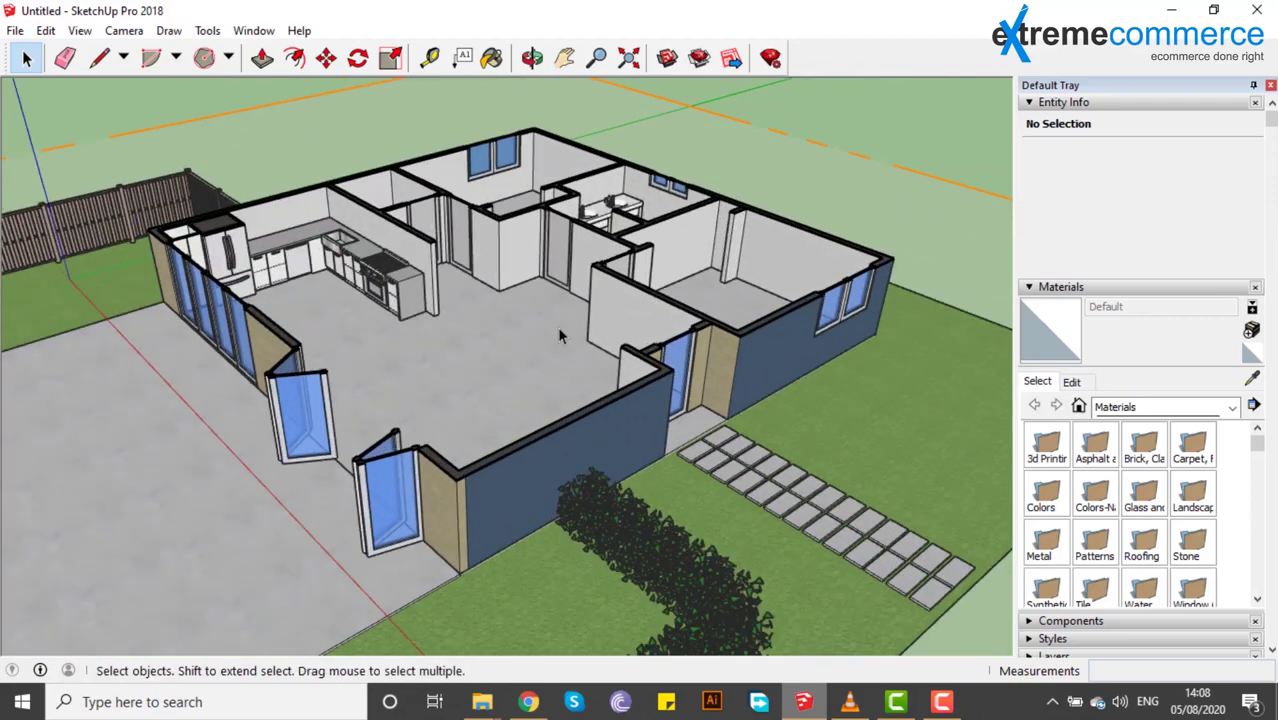
pyautogui.scroll(-4, 557, 326)
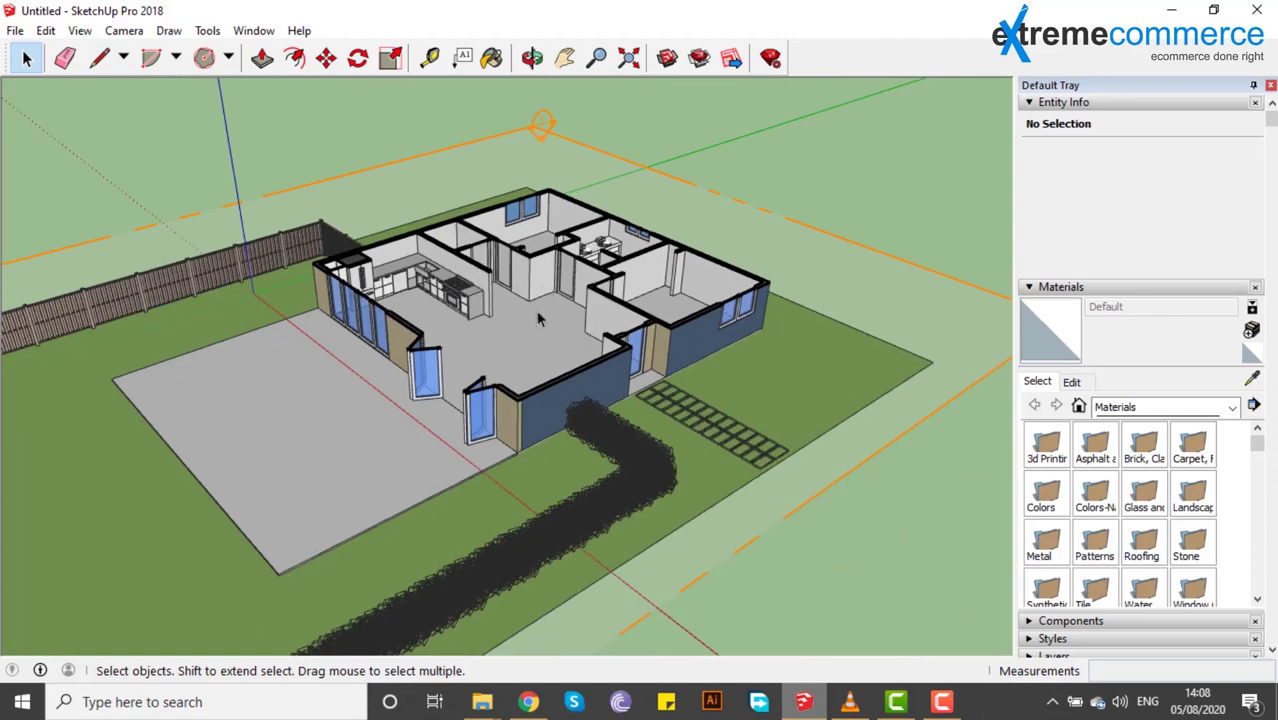
pyautogui.moveTo(545, 348); pyautogui.dragTo(815, 366, button='middle')
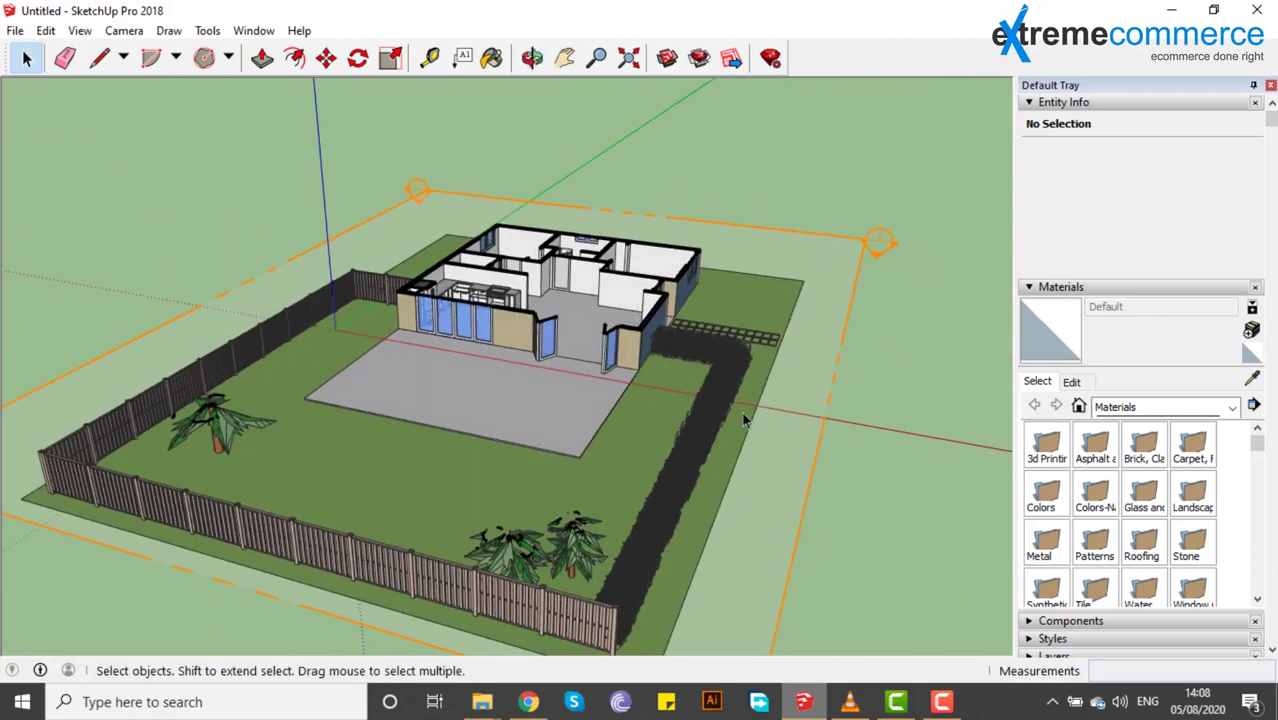
pyautogui.moveTo(745, 415); pyautogui.dragTo(567, 384, button='middle')
pyautogui.scroll(-3, 586, 355)
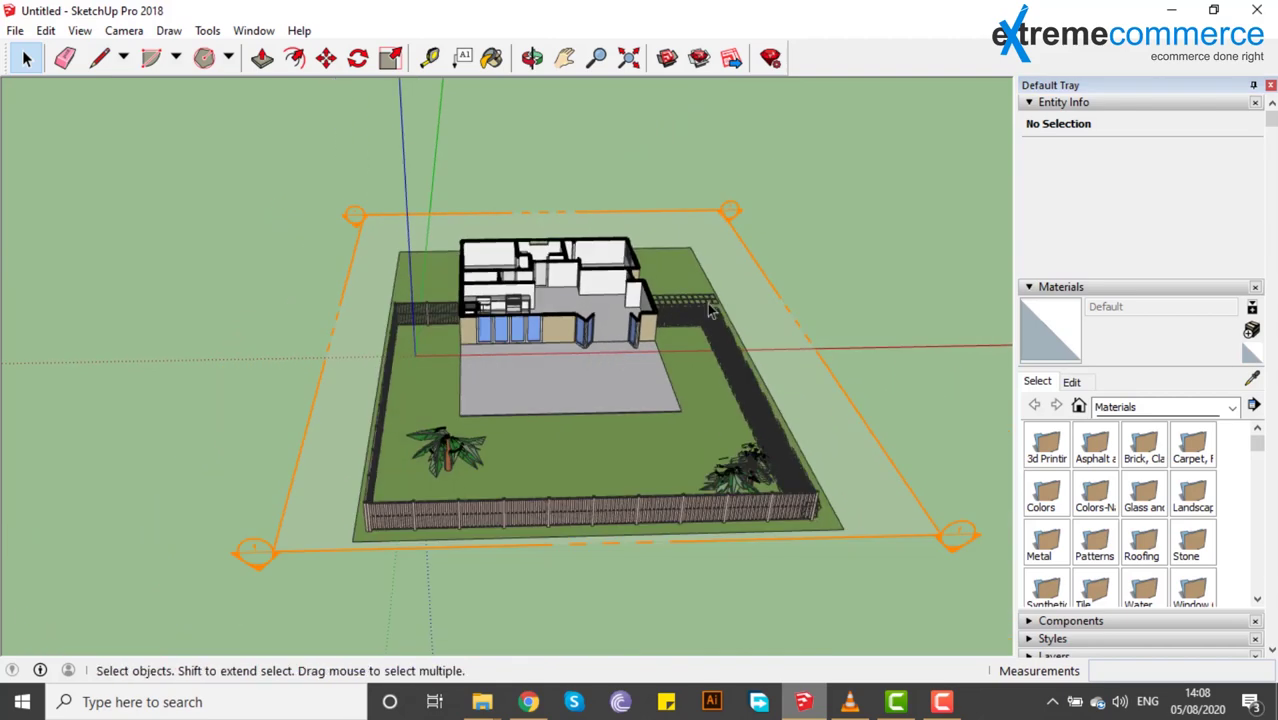
# Show the sectioned house as a floor plan in the standard top view with parallel projection
pyautogui.click(124, 30)
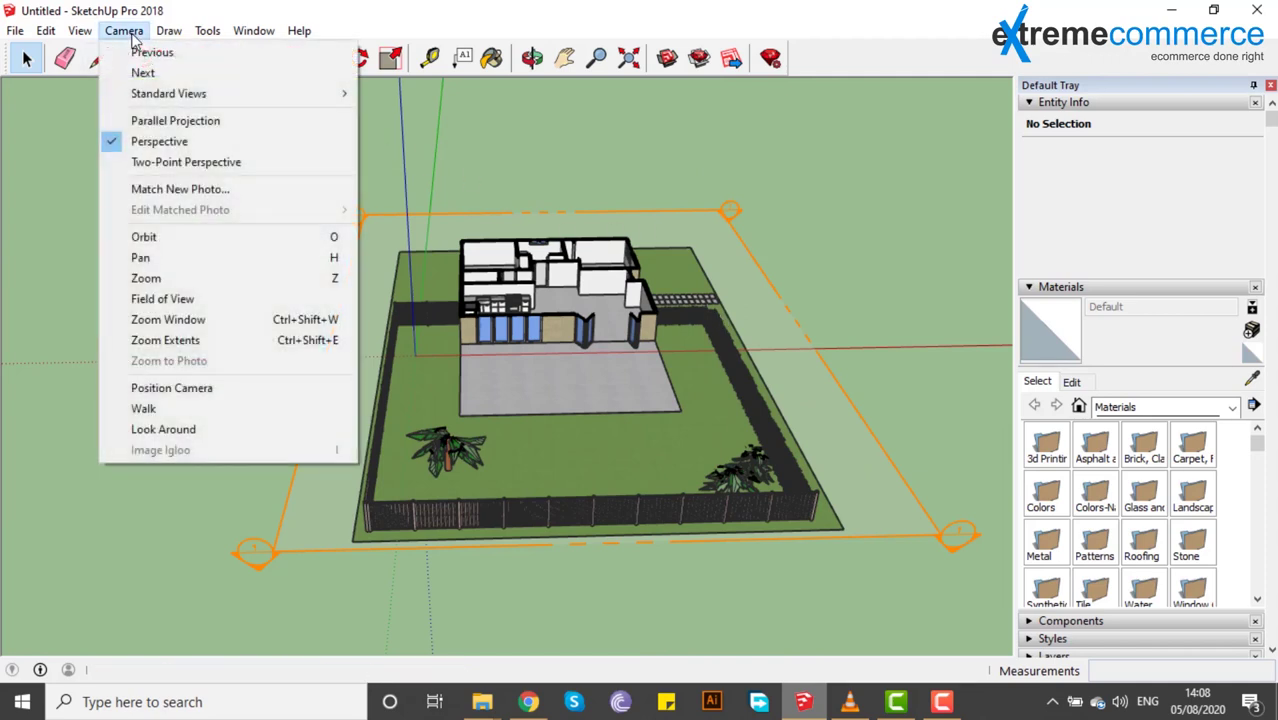
pyautogui.moveTo(272, 103)
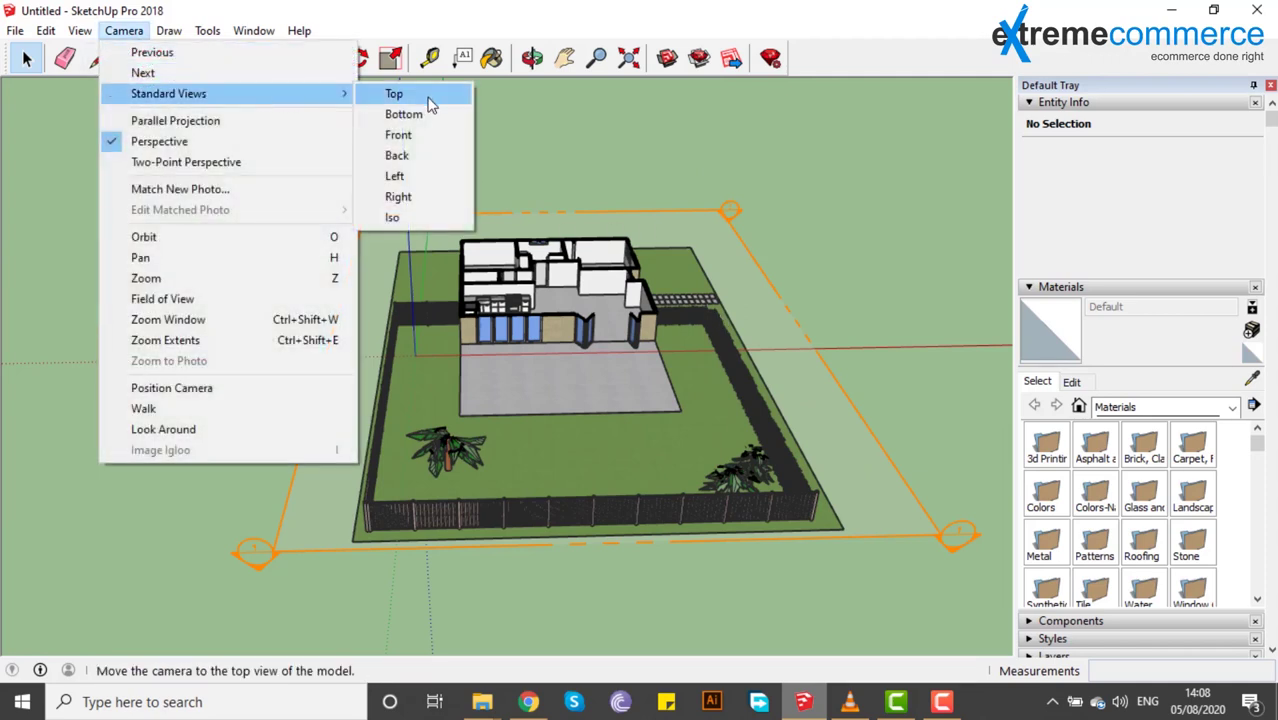
pyautogui.click(429, 100)
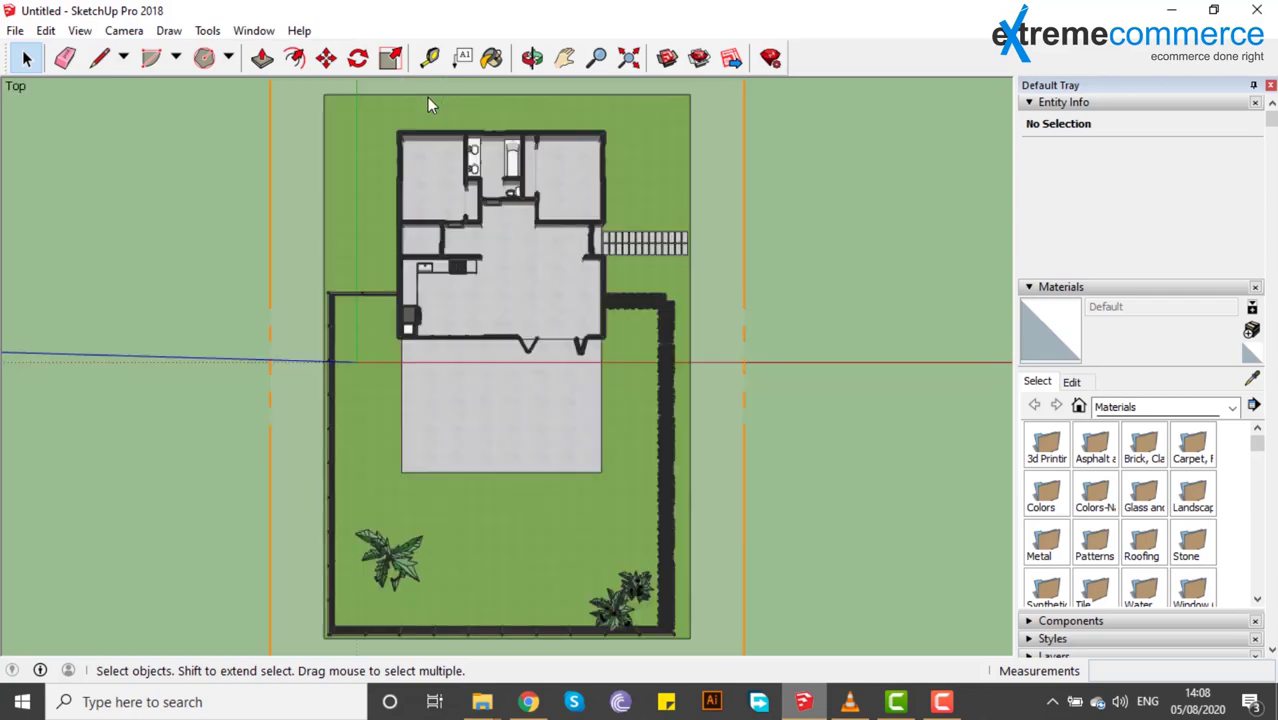
pyautogui.click(123, 31)
pyautogui.click(123, 31)
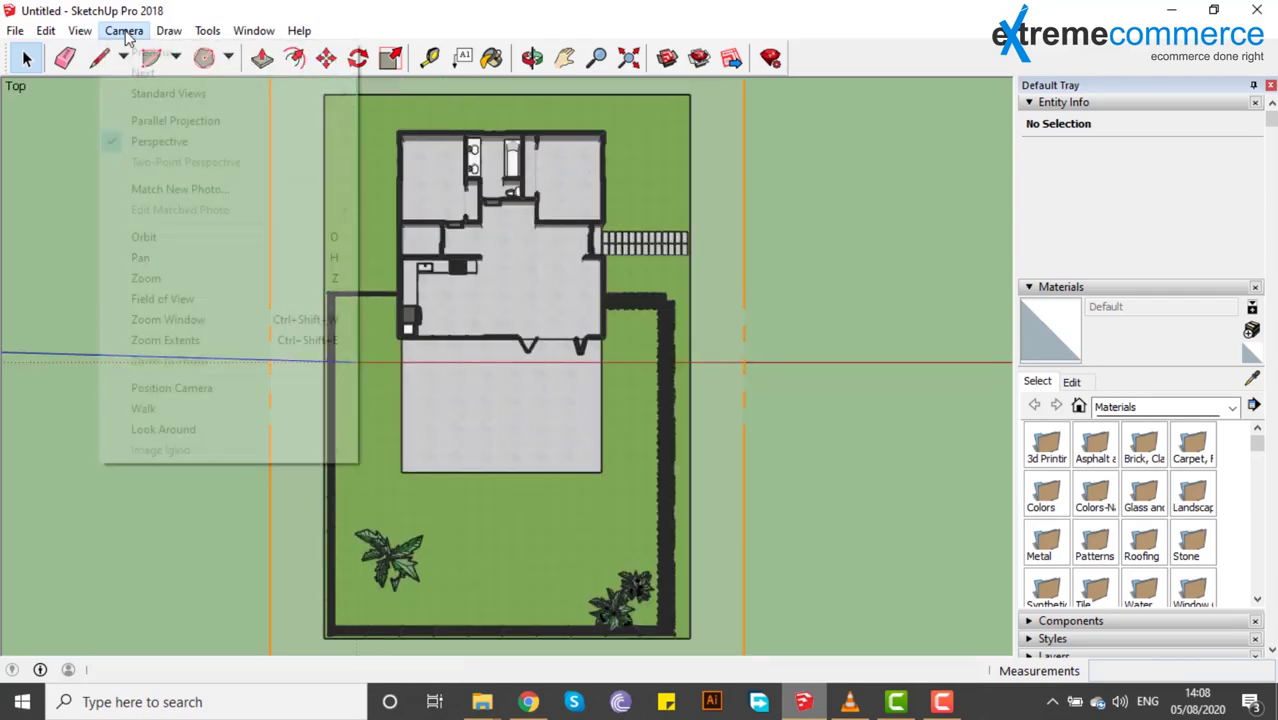
pyautogui.click(207, 124)
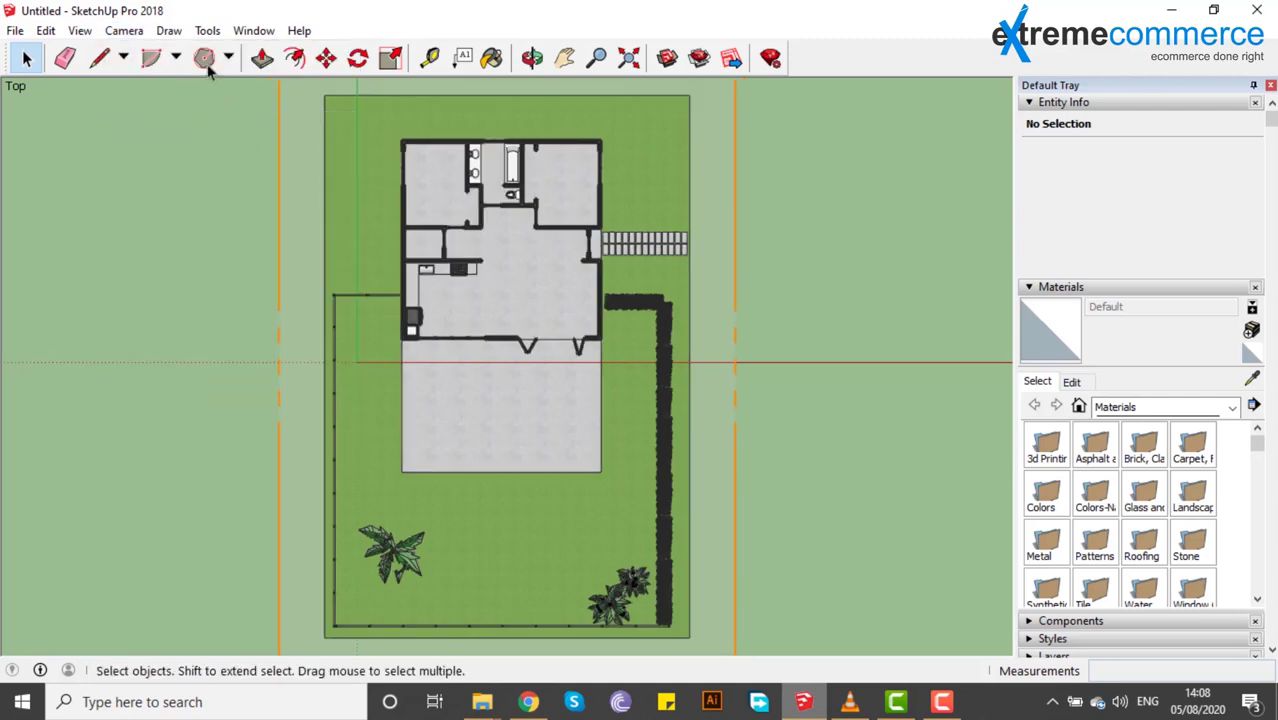
# Show the sectioned model in the standard front view
pyautogui.click(131, 32)
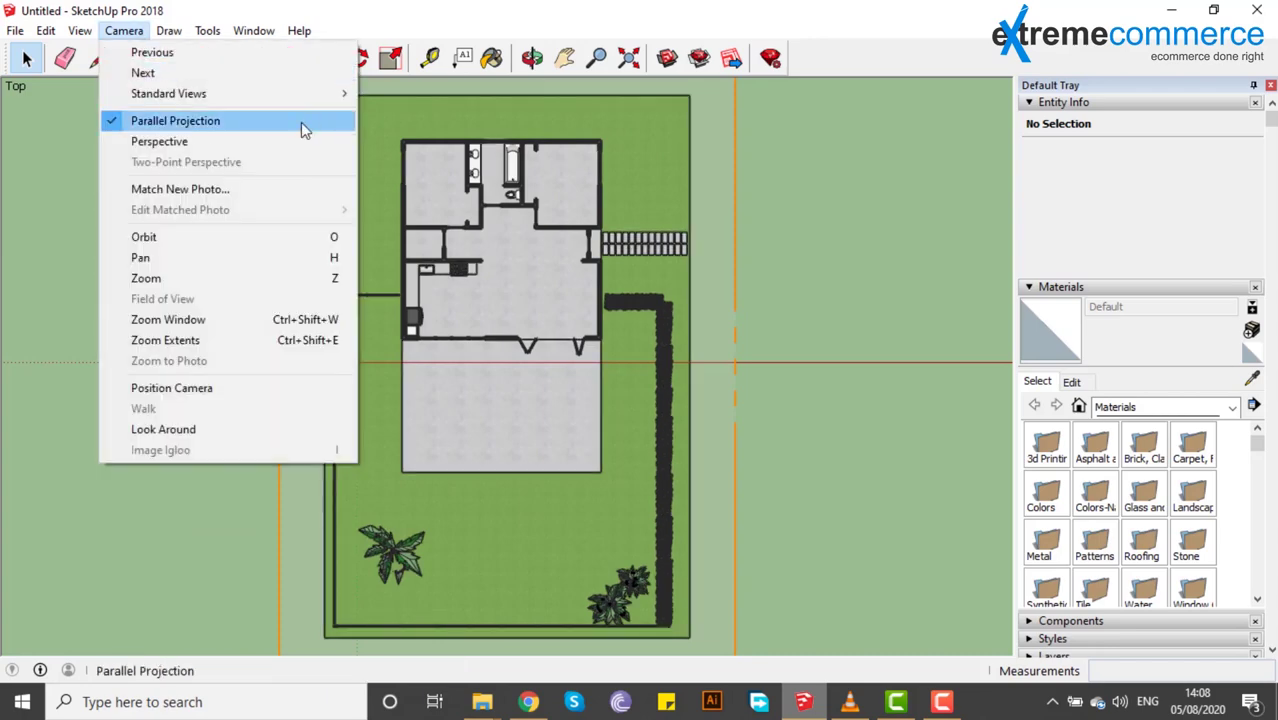
pyautogui.moveTo(336, 93)
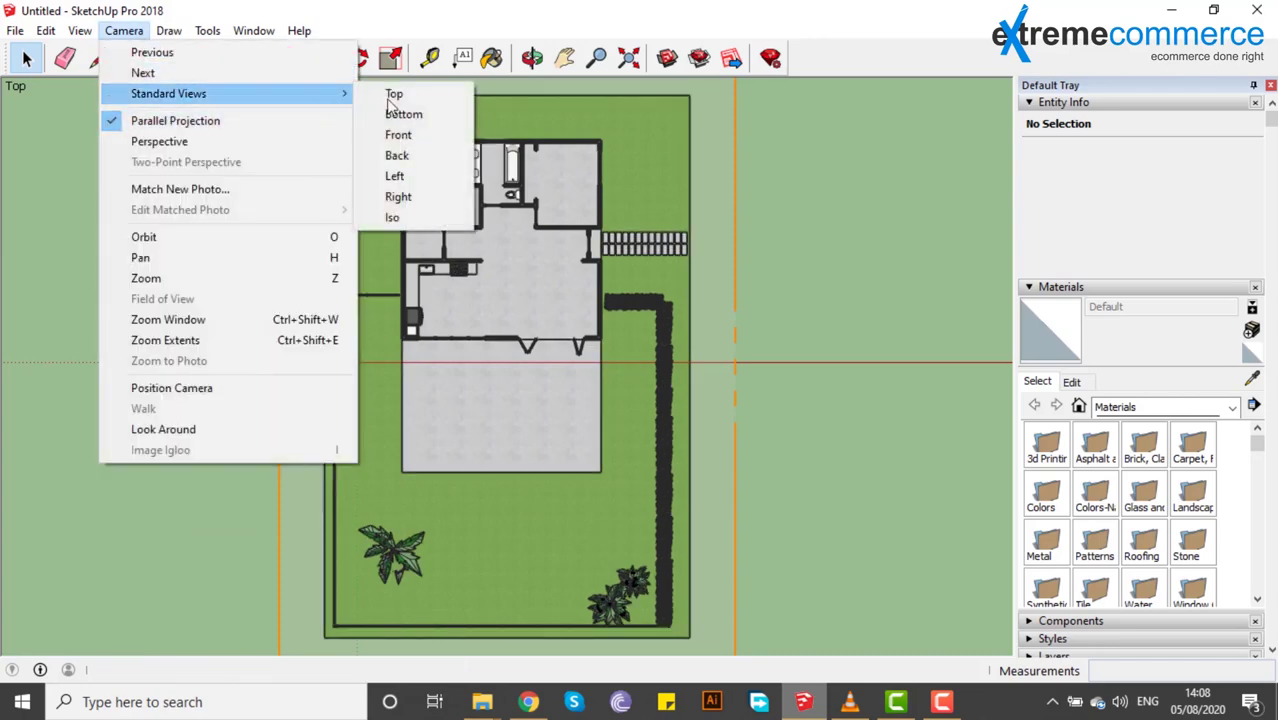
pyautogui.click(424, 137)
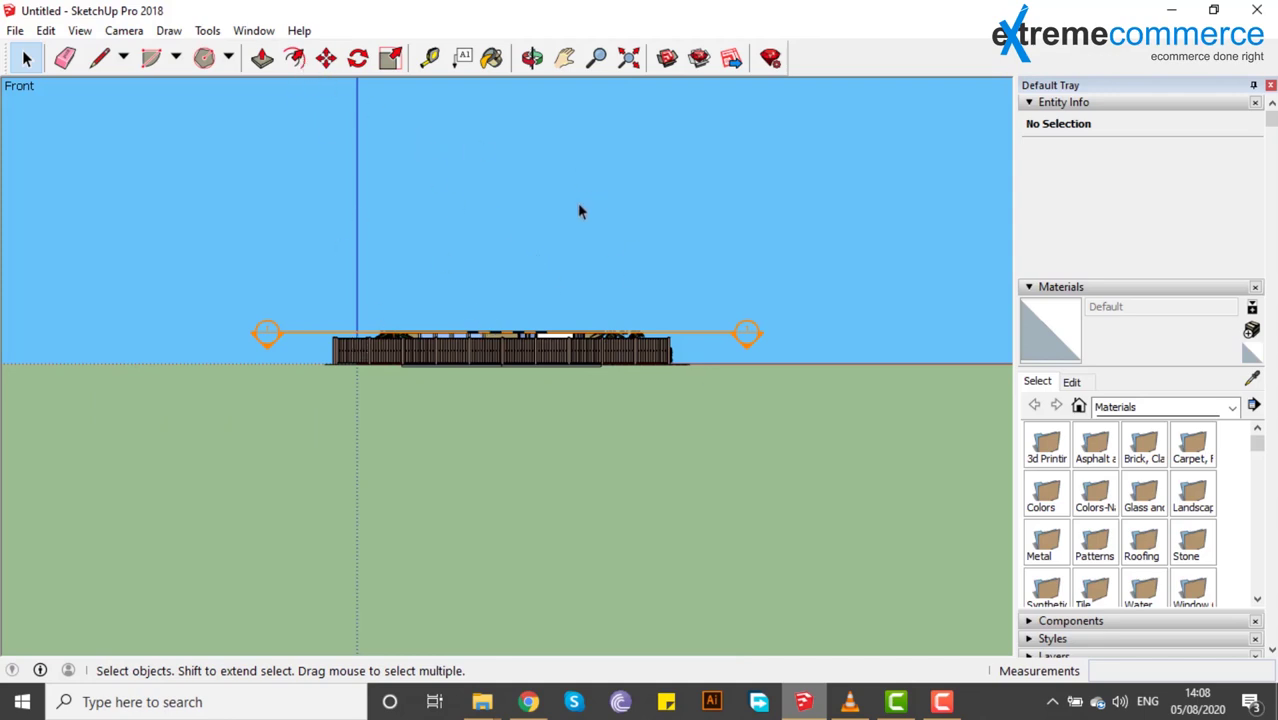
# Return to an angled view of the house and switch the camera back to perspective
pyautogui.moveTo(563, 334); pyautogui.dragTo(440, 320, button='middle')
pyautogui.click(124, 30)
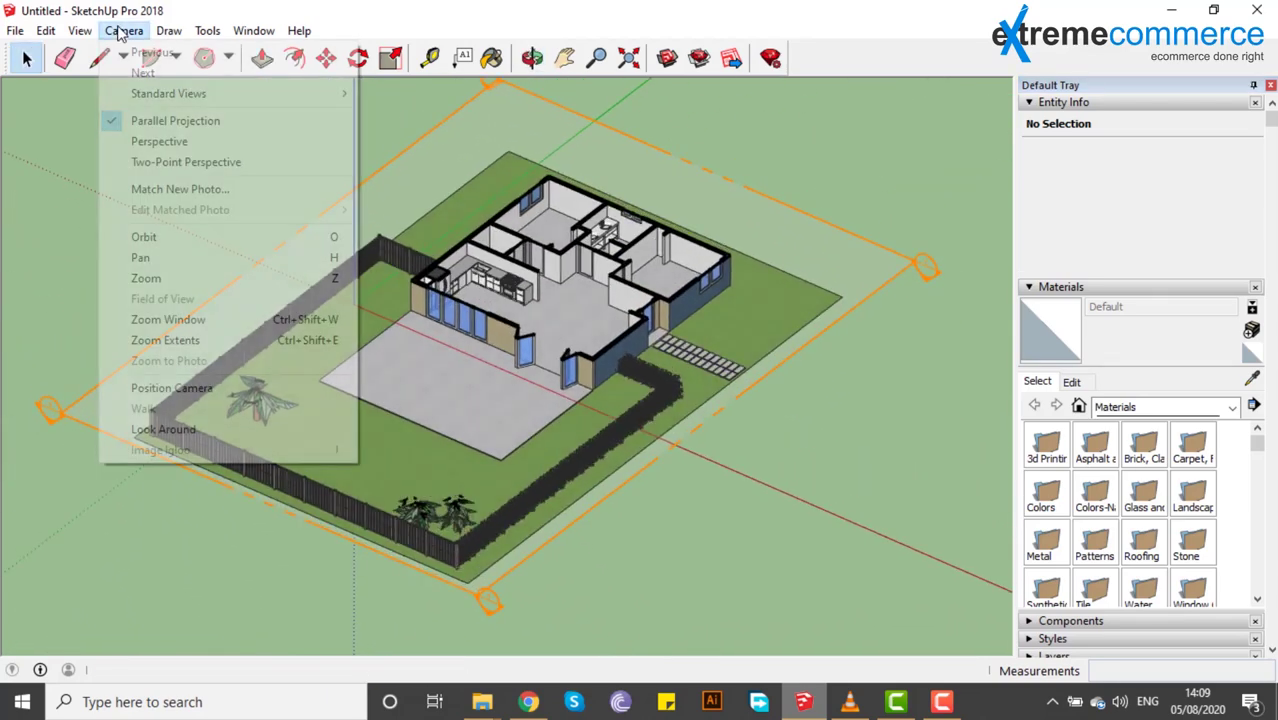
pyautogui.click(168, 120)
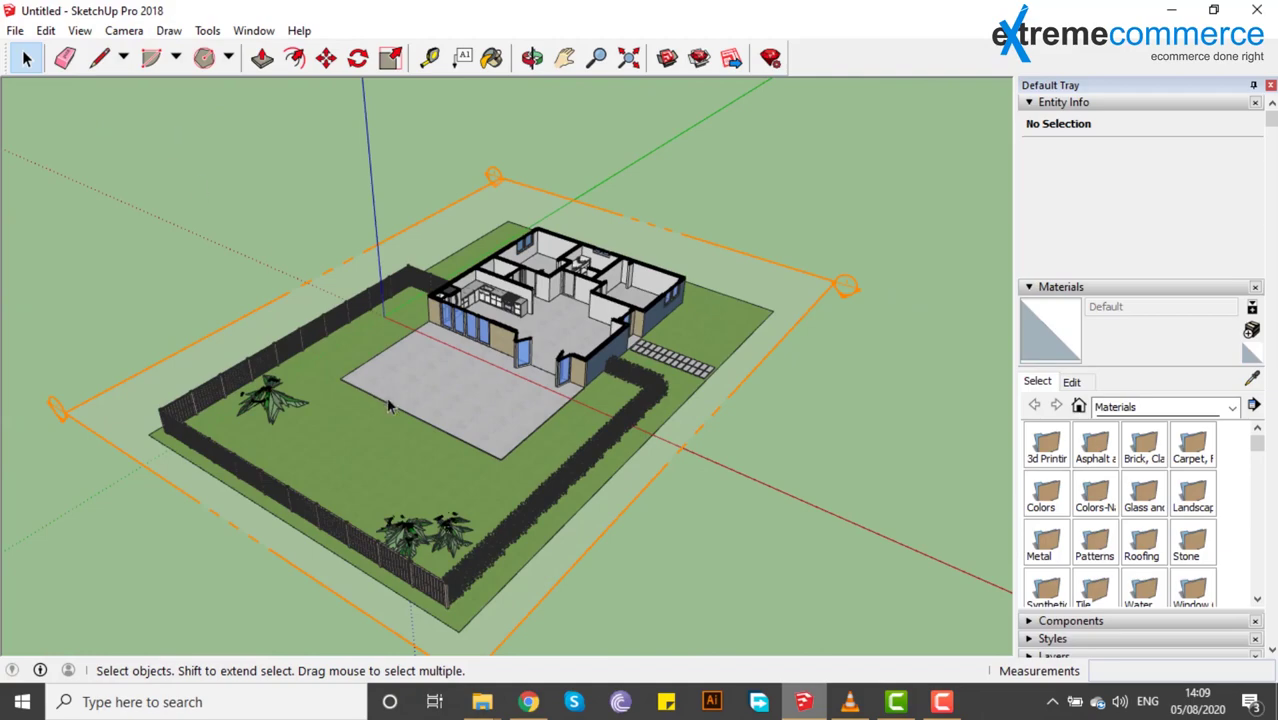
# Select the section plane and raise it by about 1' 7 7/16" to cut the house higher up, near the roof
pyautogui.moveTo(390, 405); pyautogui.dragTo(409, 427, button='middle')
pyautogui.scroll(2, 408, 448)
pyautogui.scroll(-2, 408, 448)
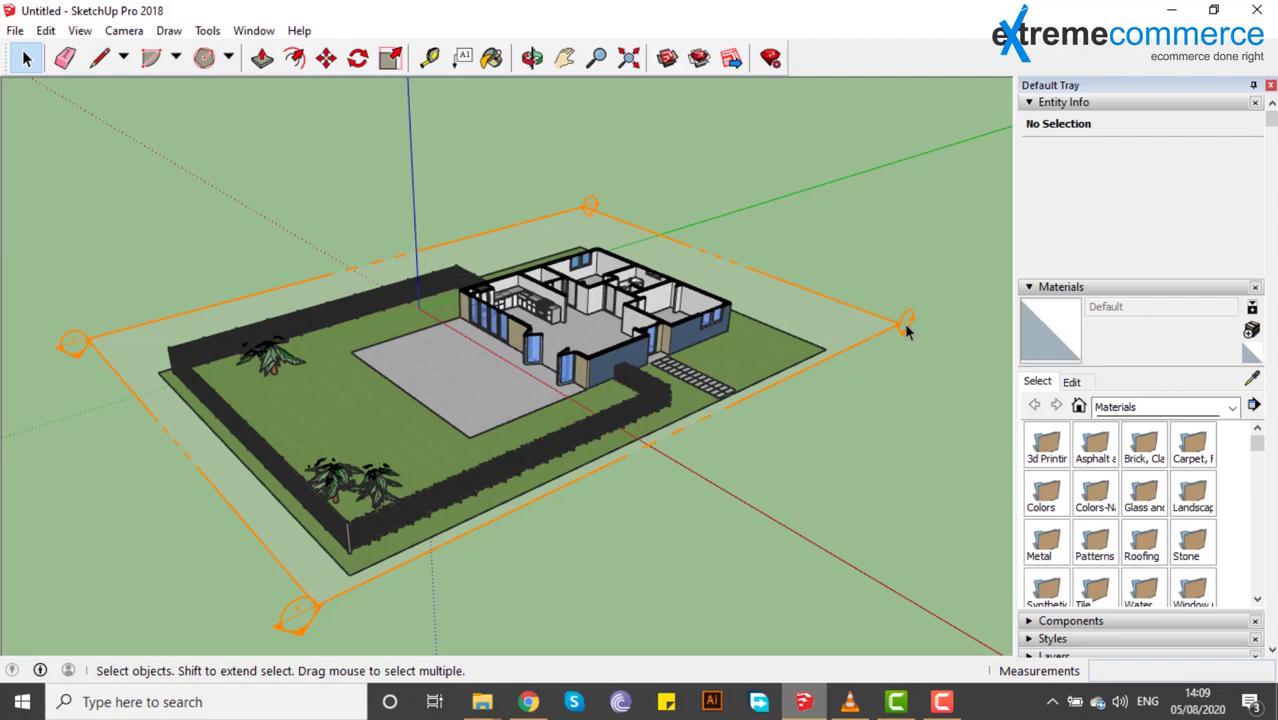
pyautogui.click(867, 349)
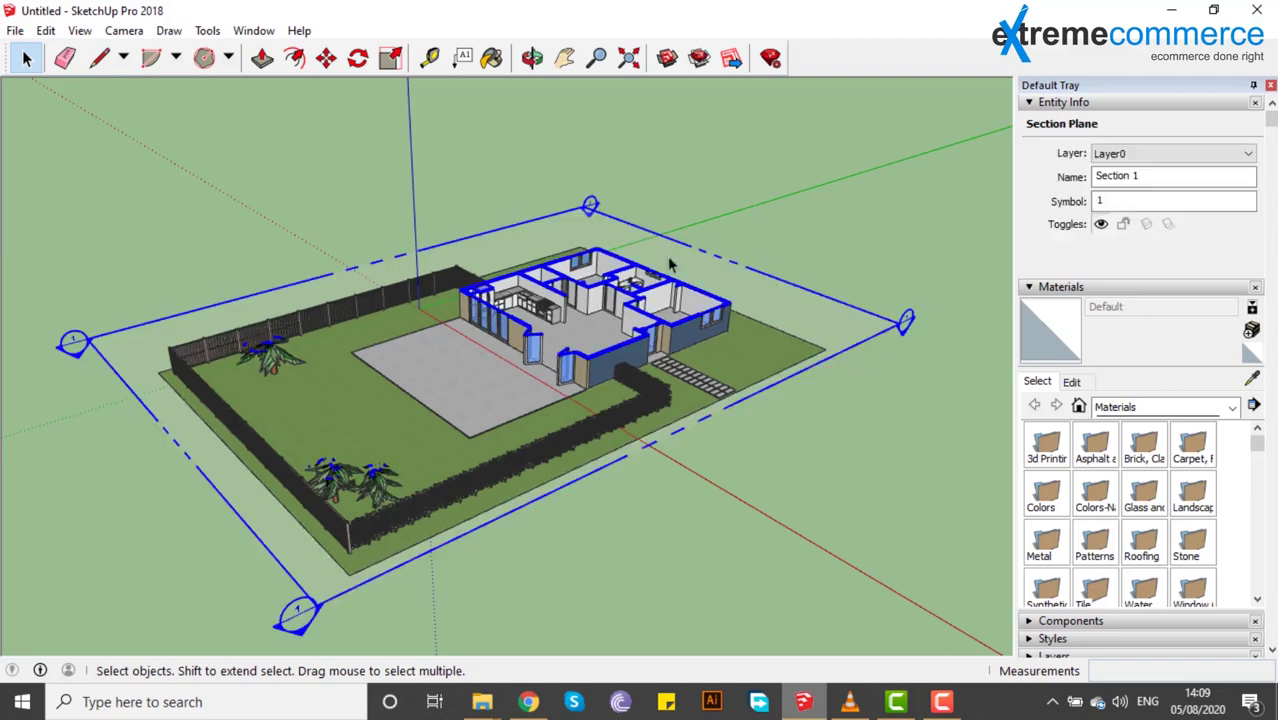
pyautogui.click(326, 58)
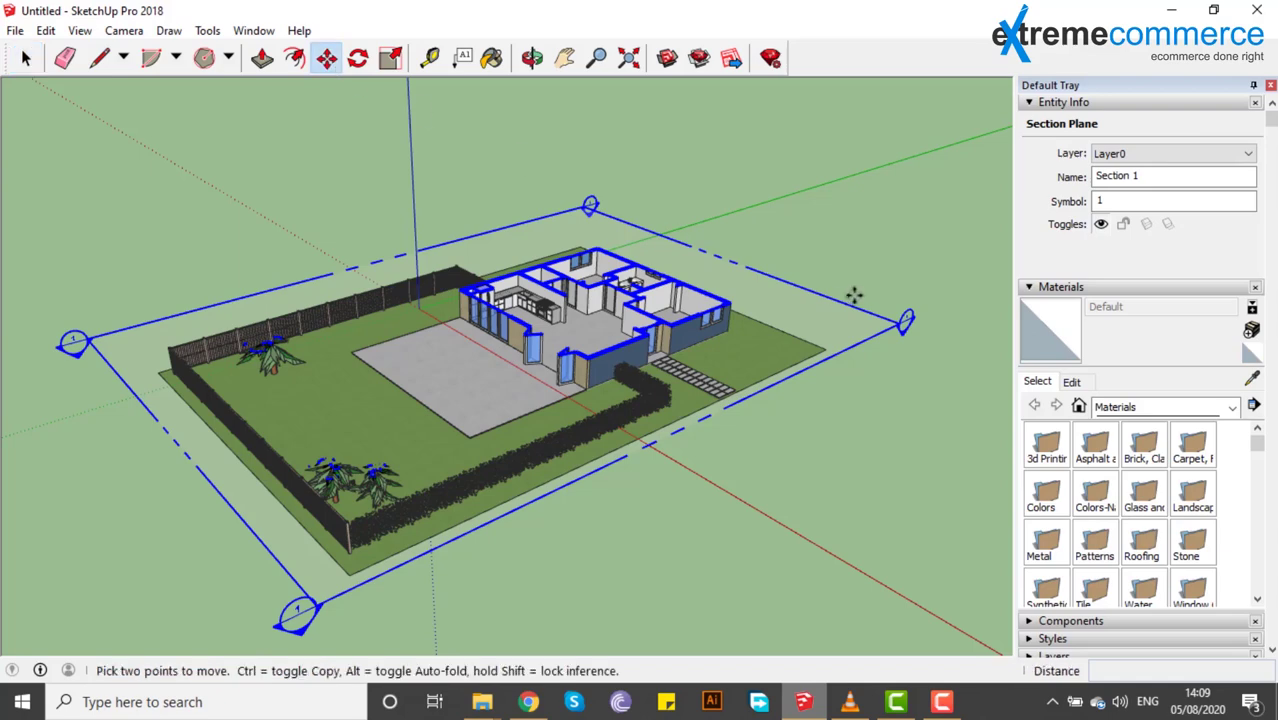
pyautogui.click(904, 320)
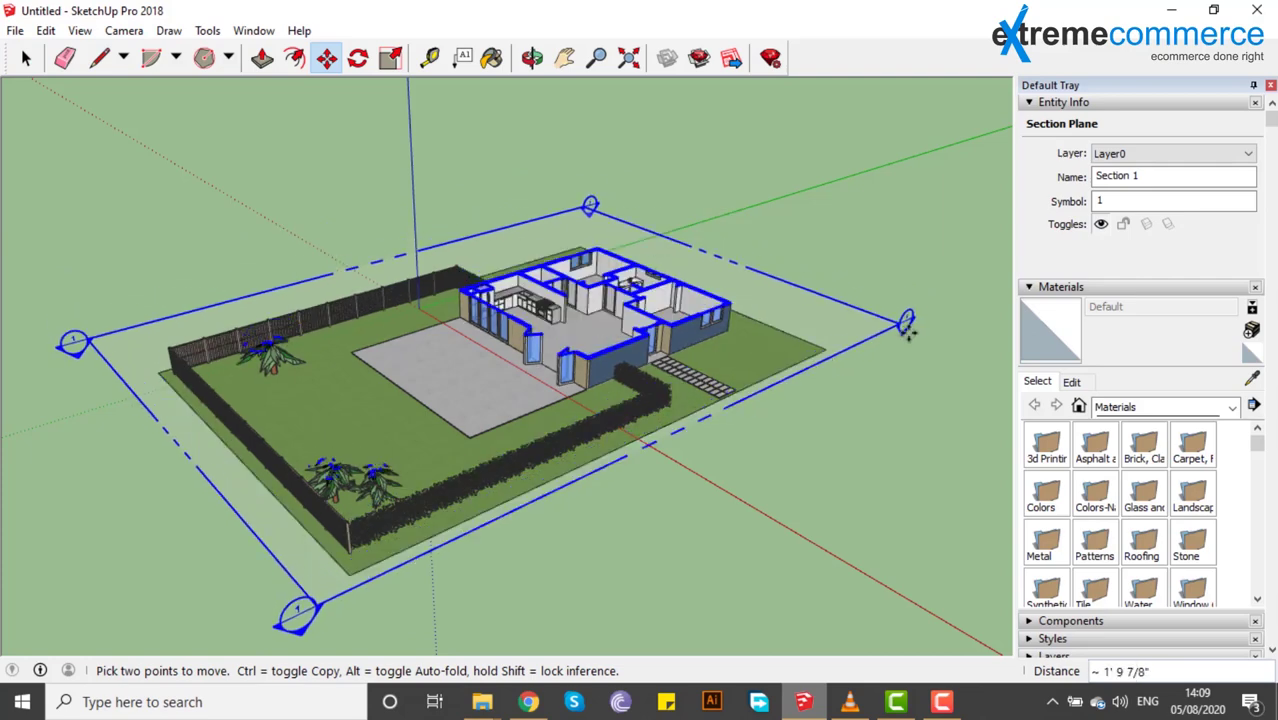
pyautogui.click(906, 316)
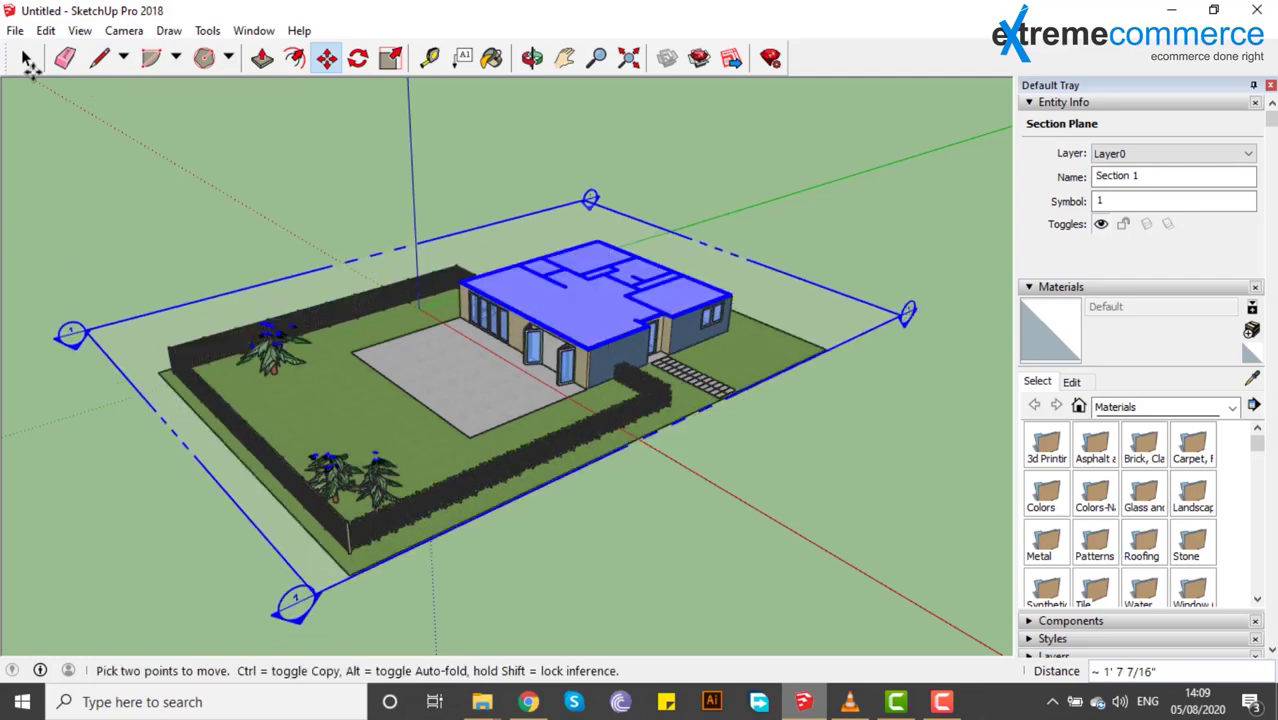
# Delete the selected horizontal section plane from the model
pyautogui.click(27, 60)
pyautogui.click(27, 60)
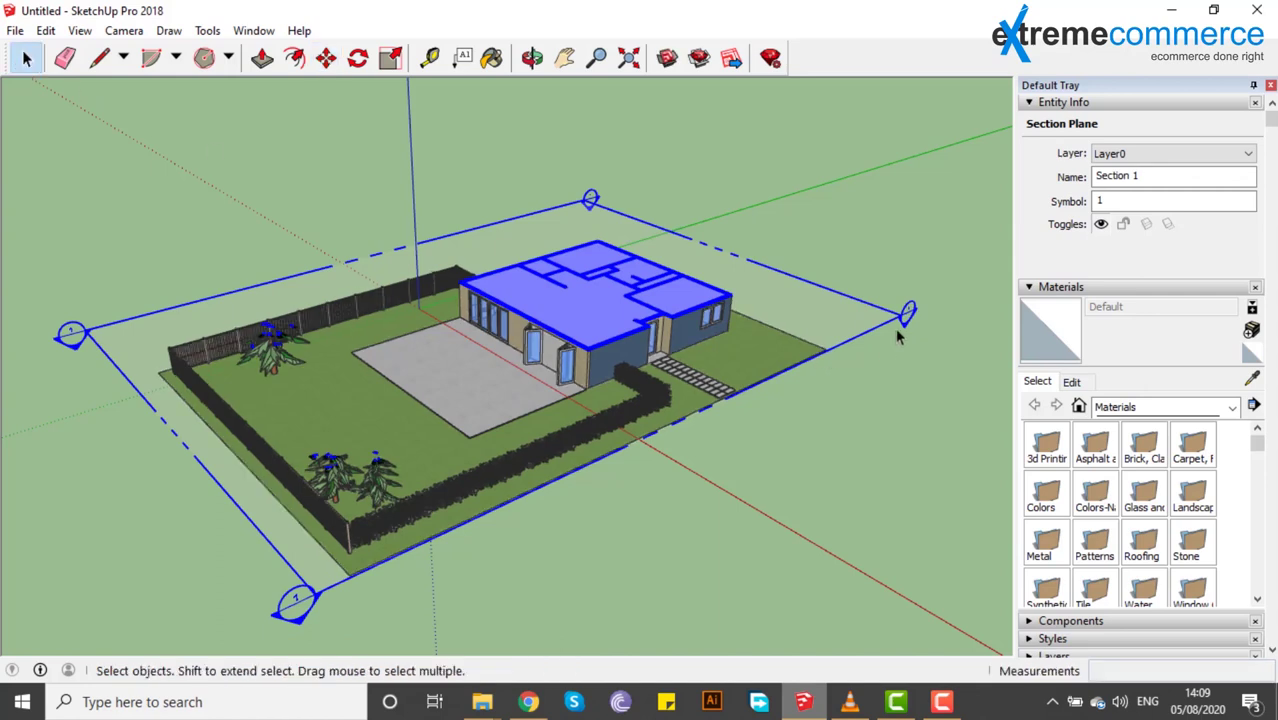
pyautogui.press('Delete')
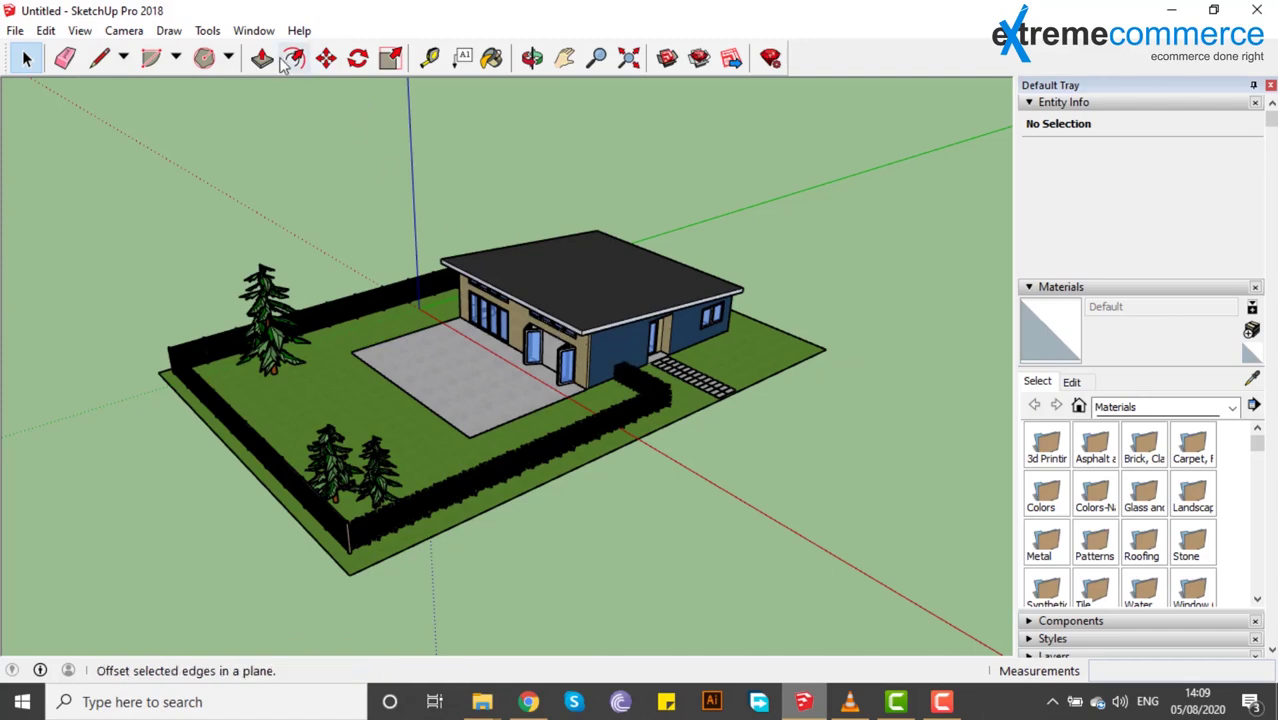
# Place a vertical section plane on the blue side wall of the house
pyautogui.click(207, 30)
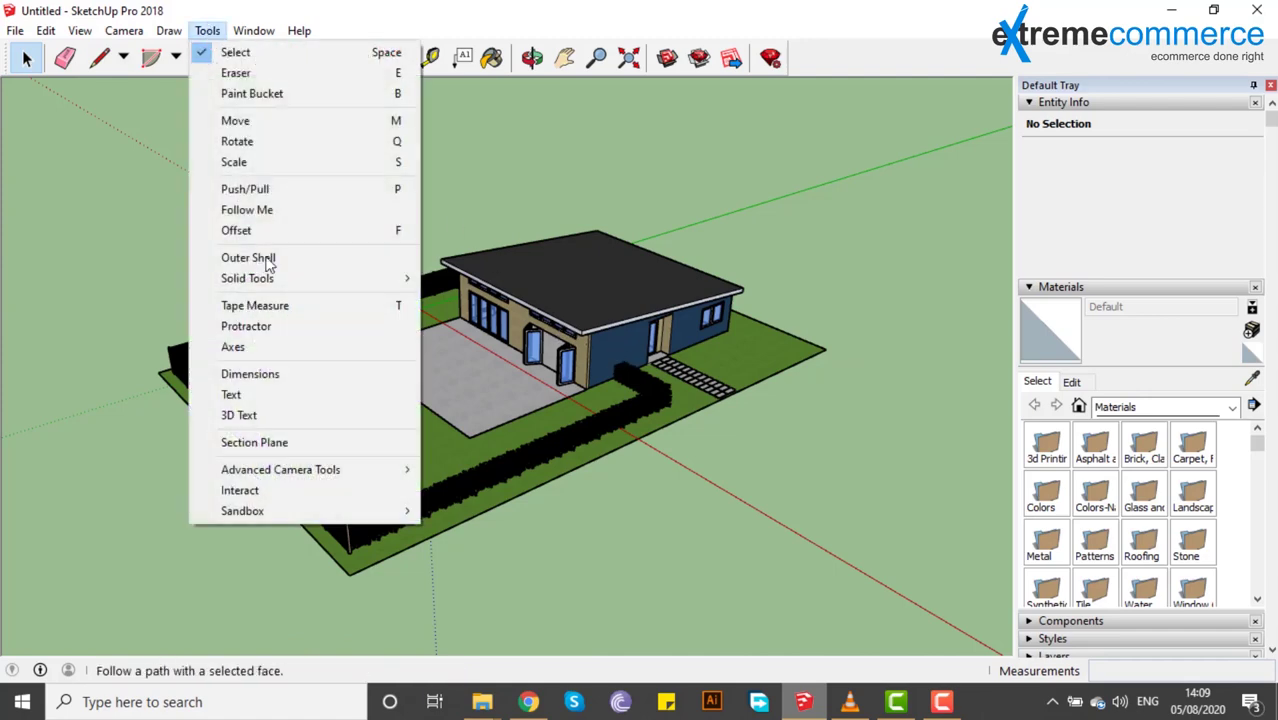
pyautogui.click(254, 442)
pyautogui.click(699, 406)
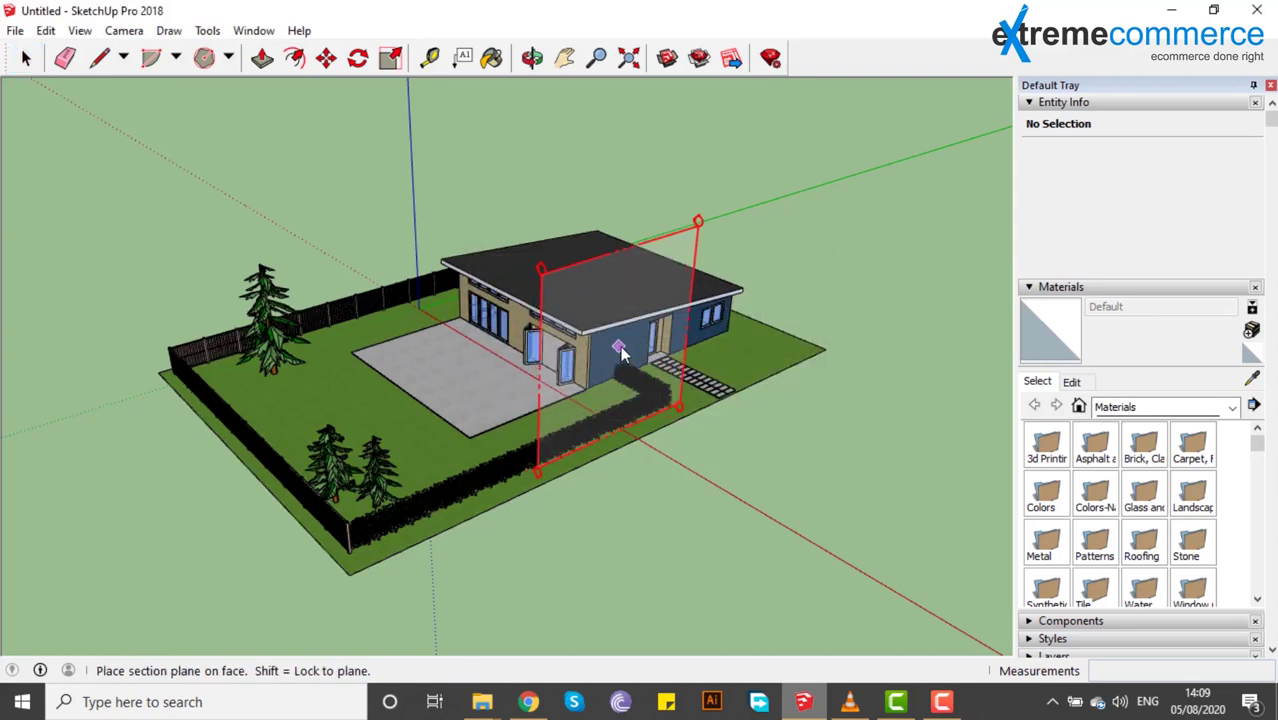
pyautogui.click(619, 345)
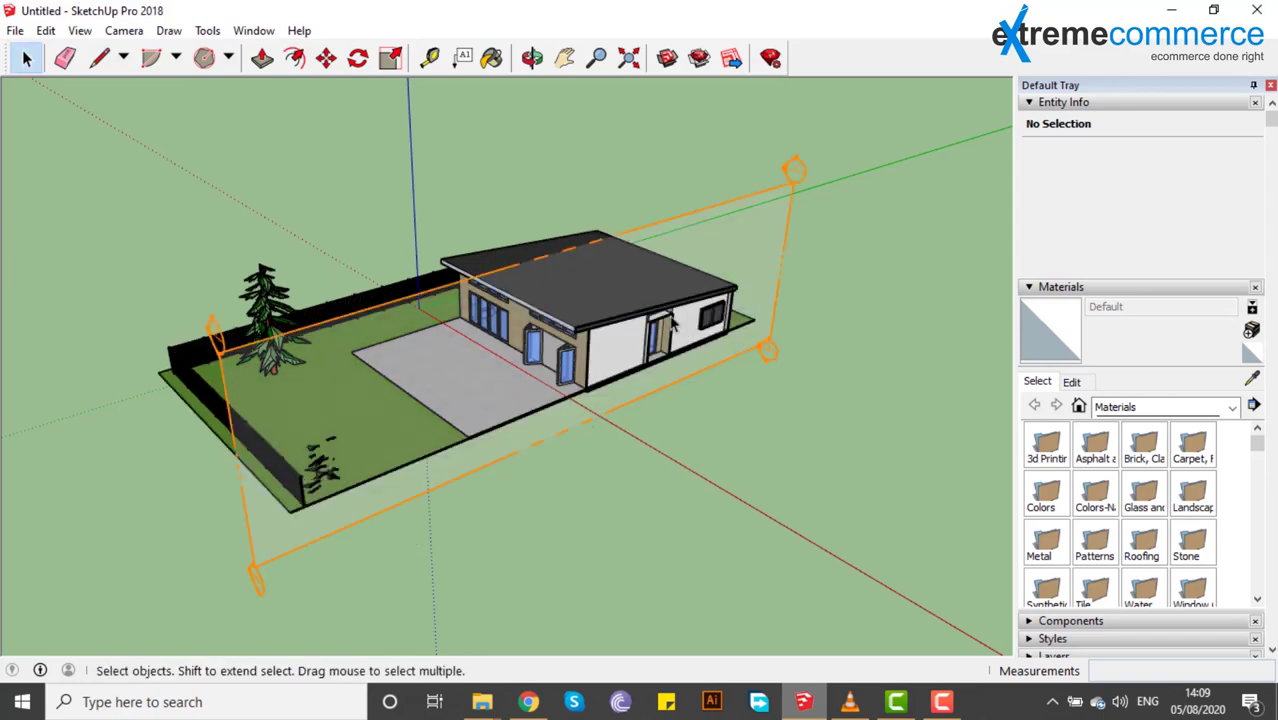
# Move the section plane along the red axis through the house and back out beyond the hedge, about 13' 11 1/8" from its starting position
pyautogui.moveTo(673, 320); pyautogui.dragTo(693, 352, button='middle')
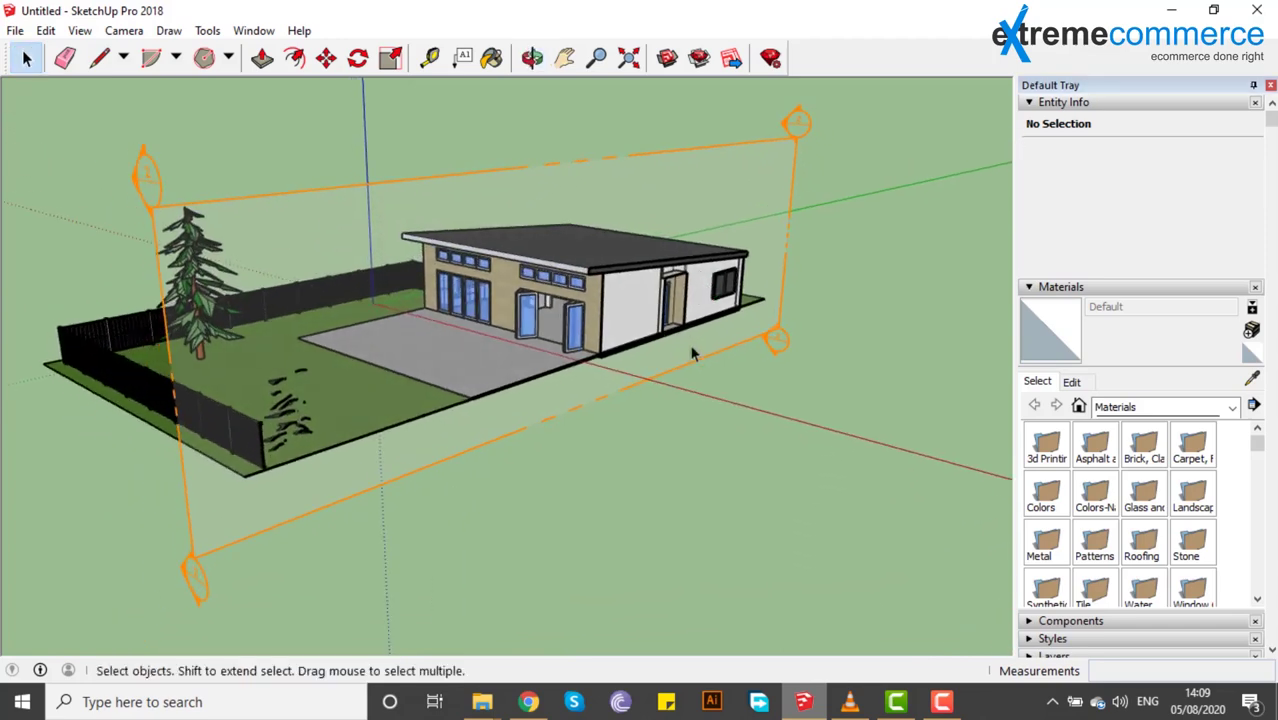
pyautogui.click(326, 57)
pyautogui.click(772, 345)
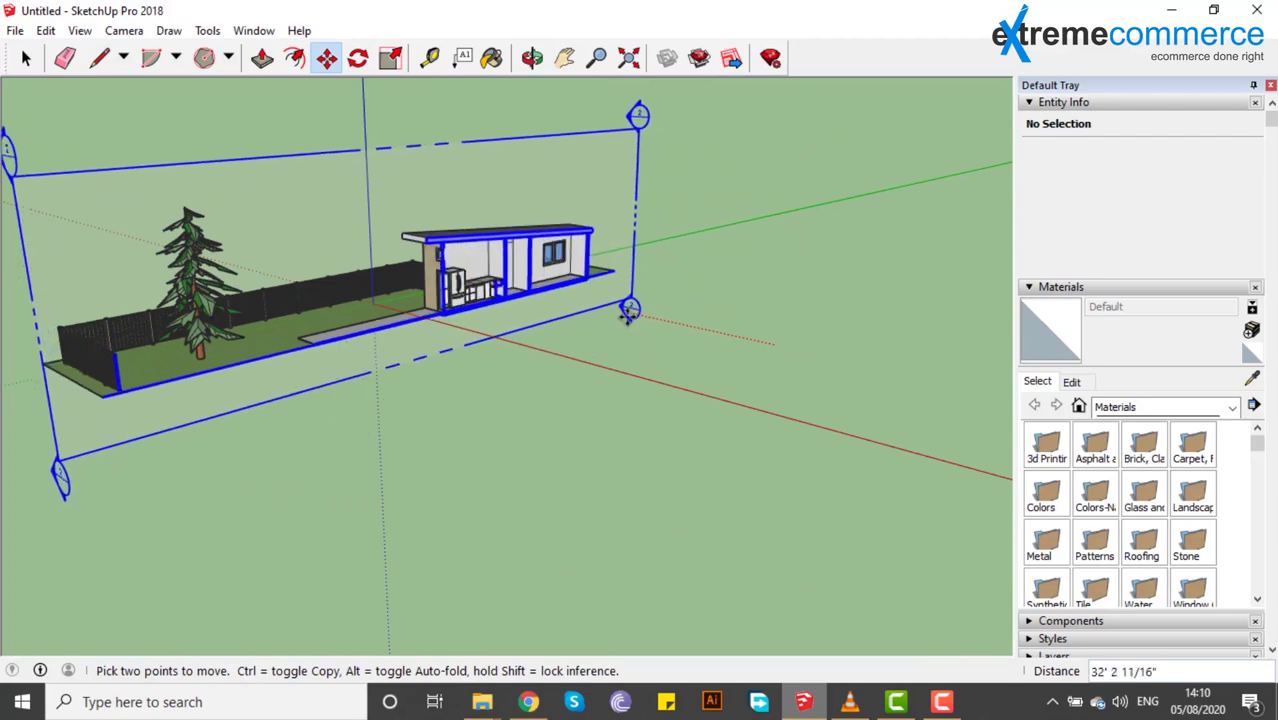
pyautogui.click(627, 310)
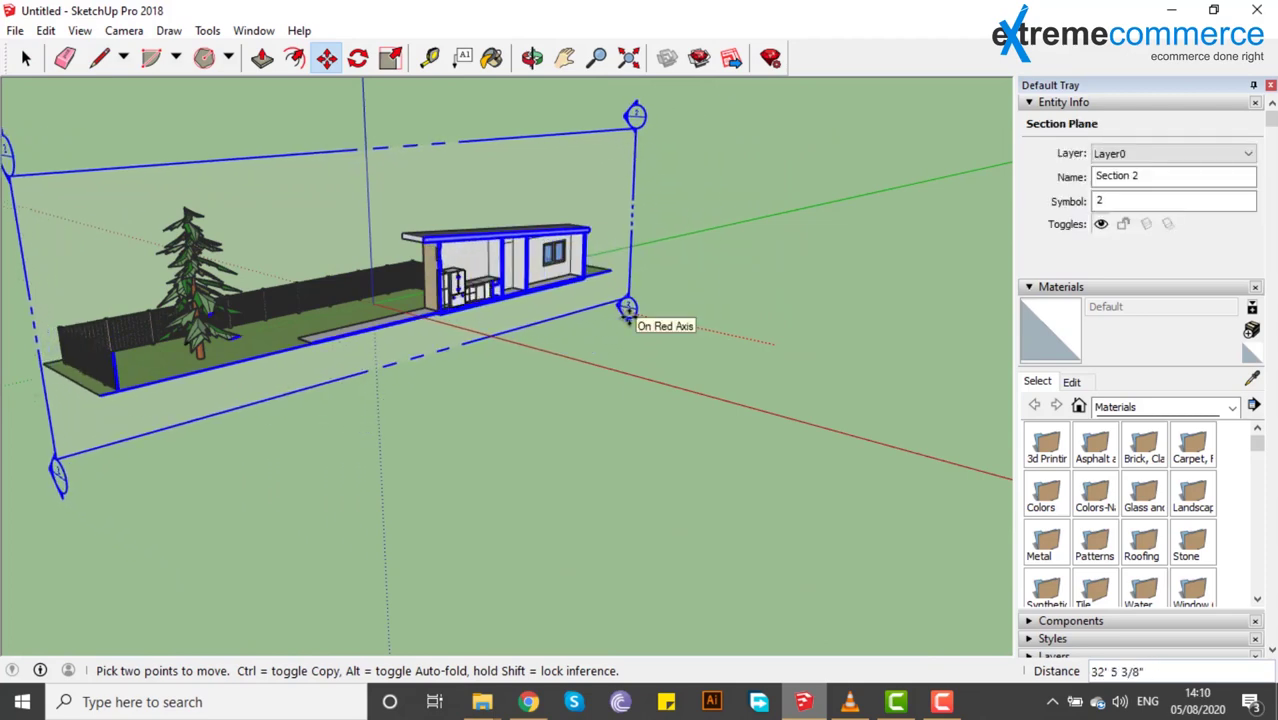
pyautogui.click(848, 360)
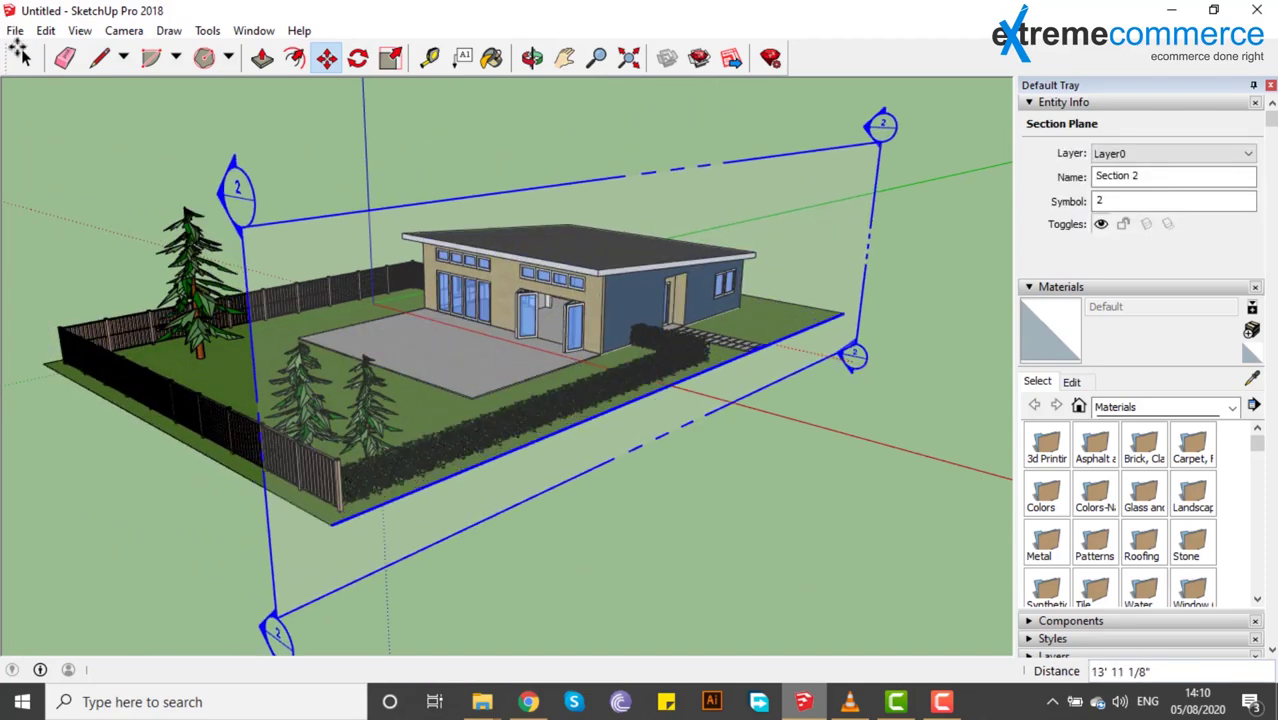
# Select the vertical section plane beyond the hedge and delete it from the model
pyautogui.click(26, 57)
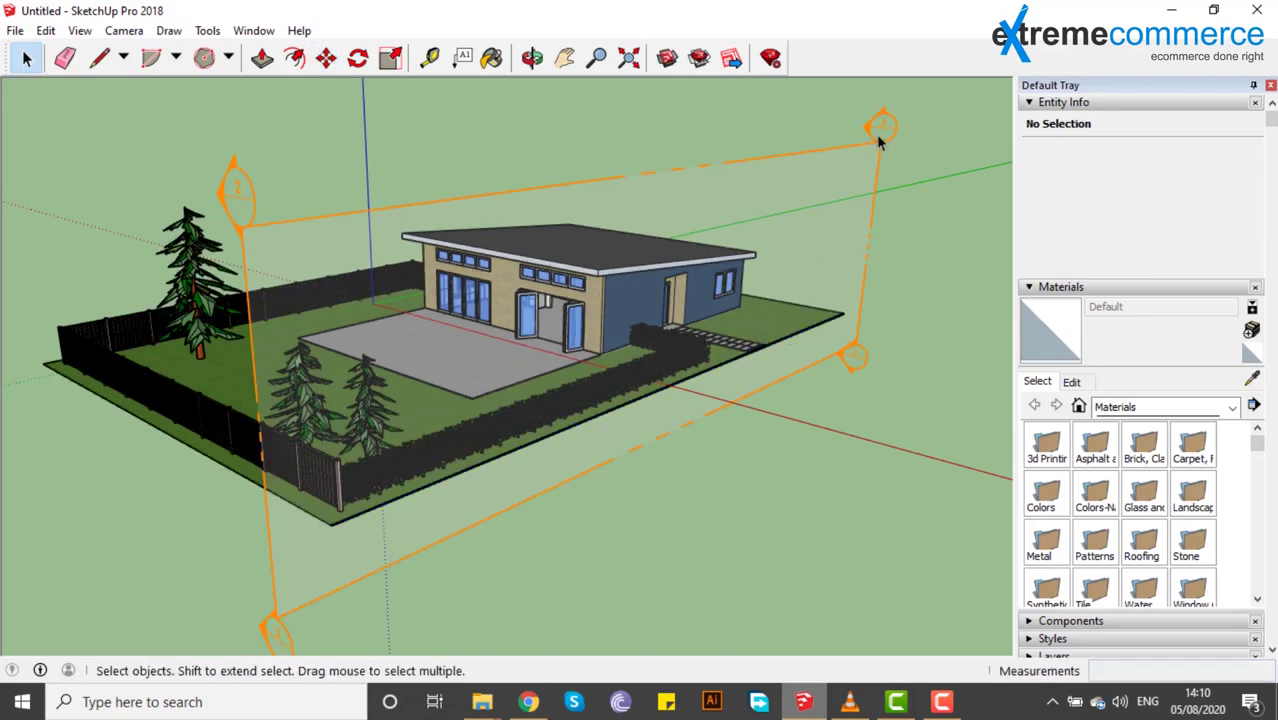
pyautogui.click(878, 163)
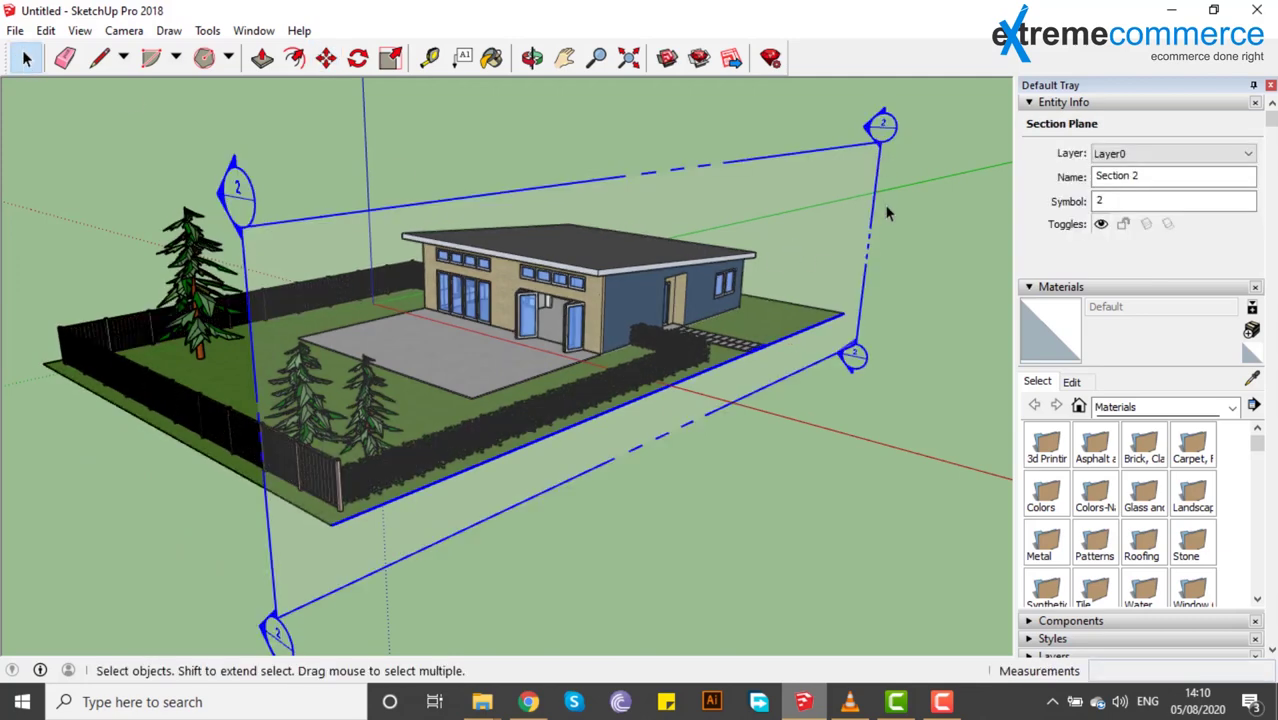
pyautogui.press('Delete')
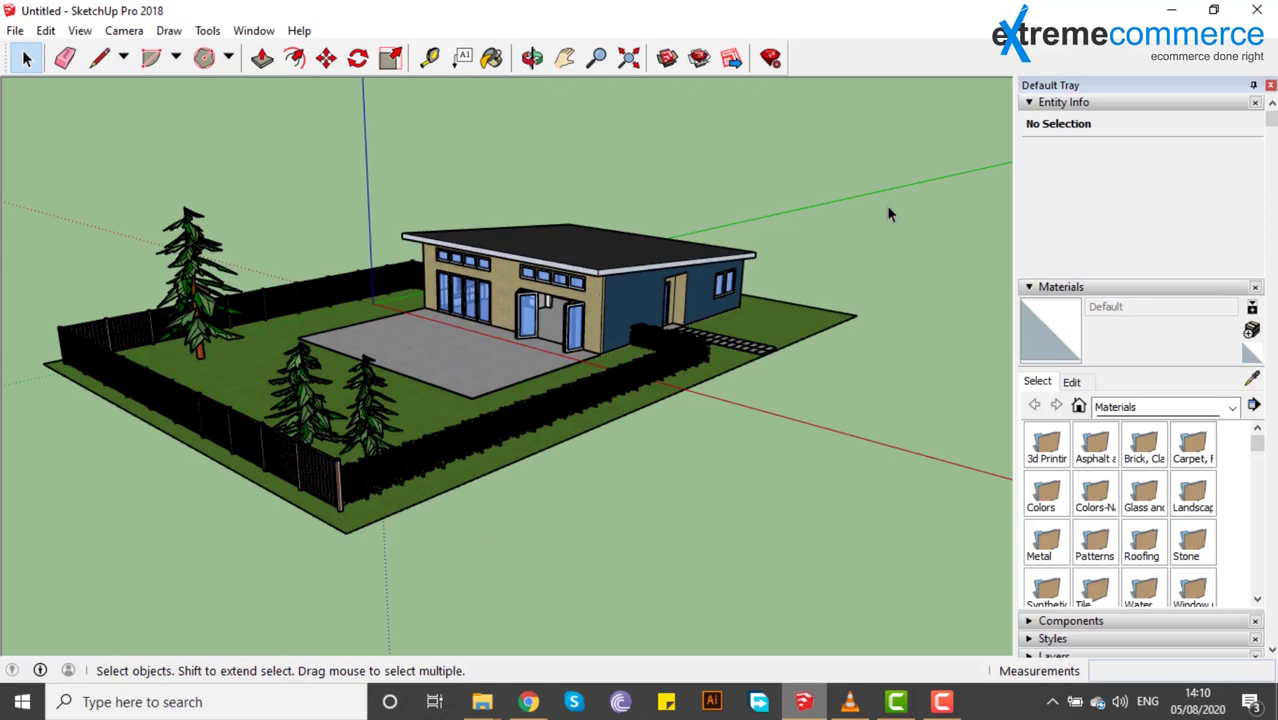